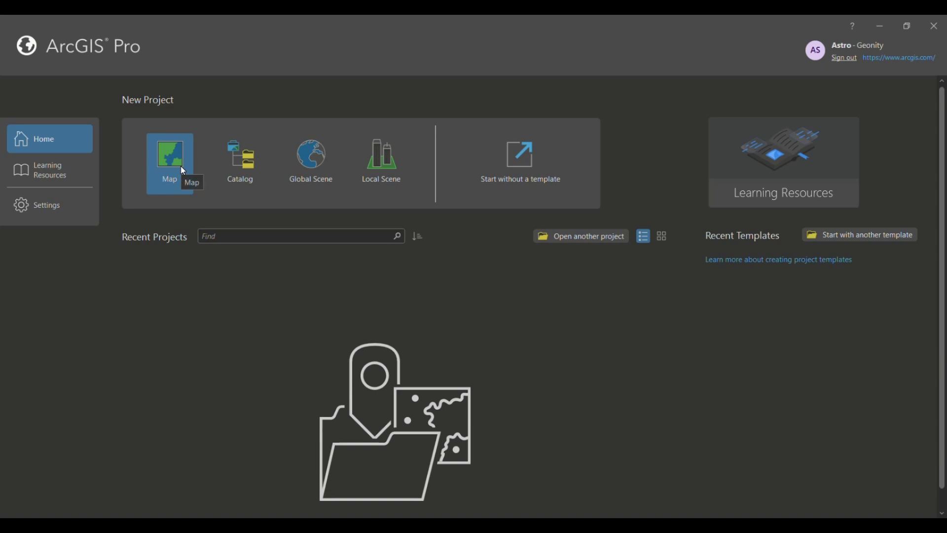
Start a new Map project named SanFrancisco_Routes.
left_click(182, 171)
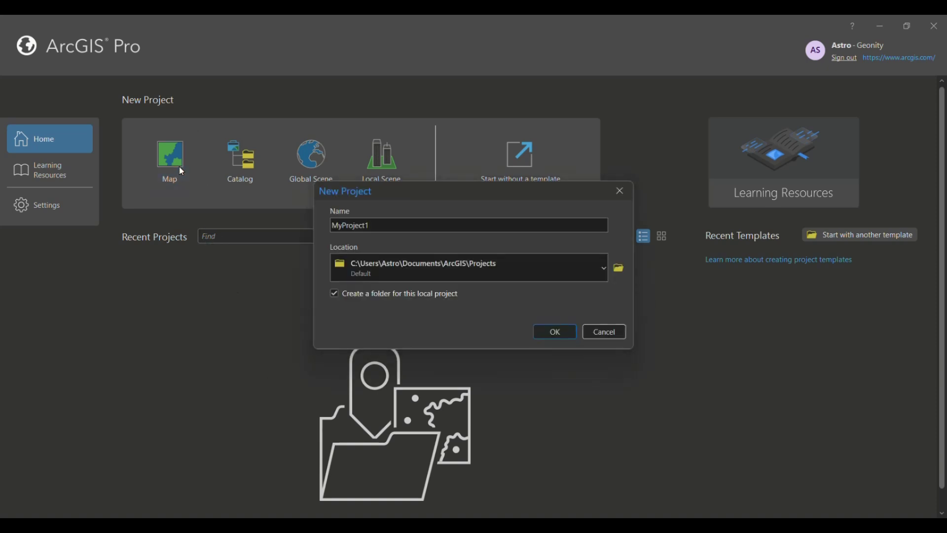
key("ctrl+a")
type("SanFrancisco_Routes")
Browse the project location into the Network Analysis folder, then bring up File Explorer.
left_click(620, 269)
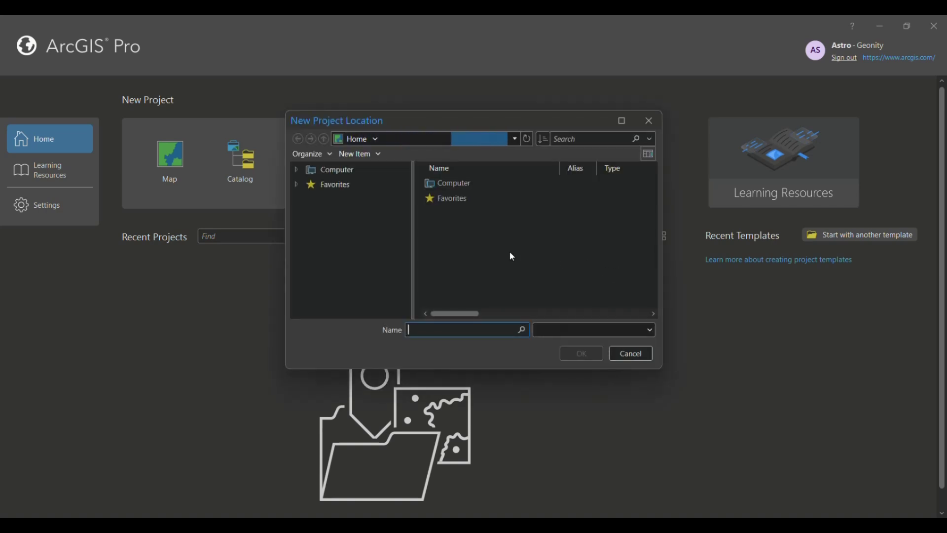
left_click(446, 198)
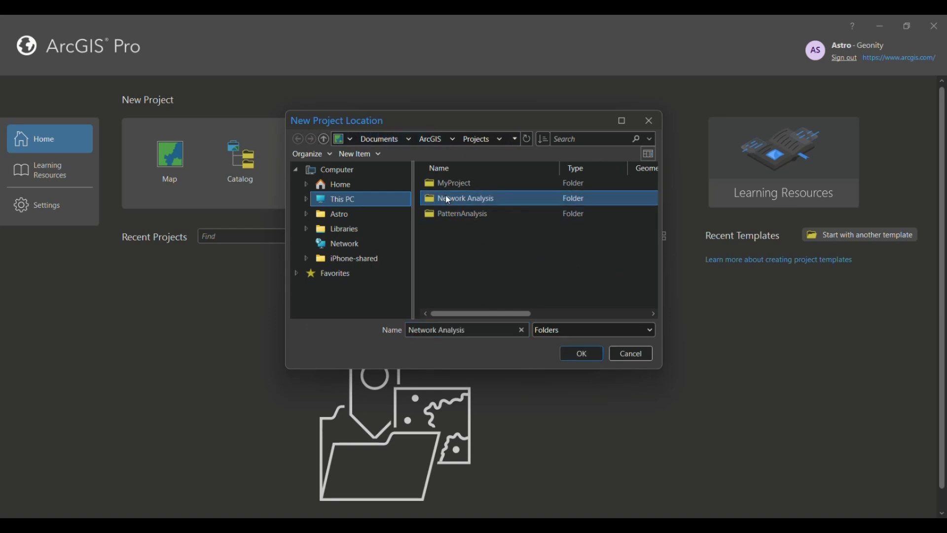
double_click(446, 197)
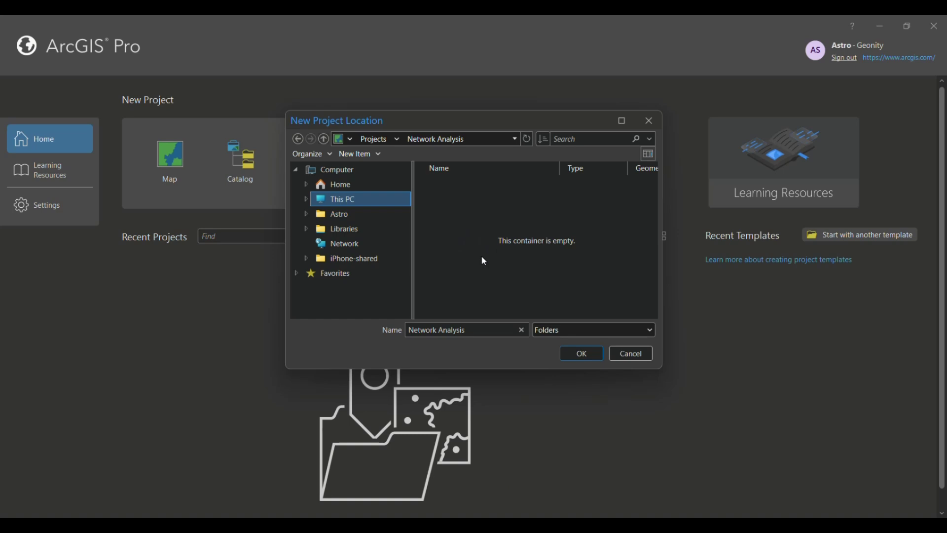
key("super+e")
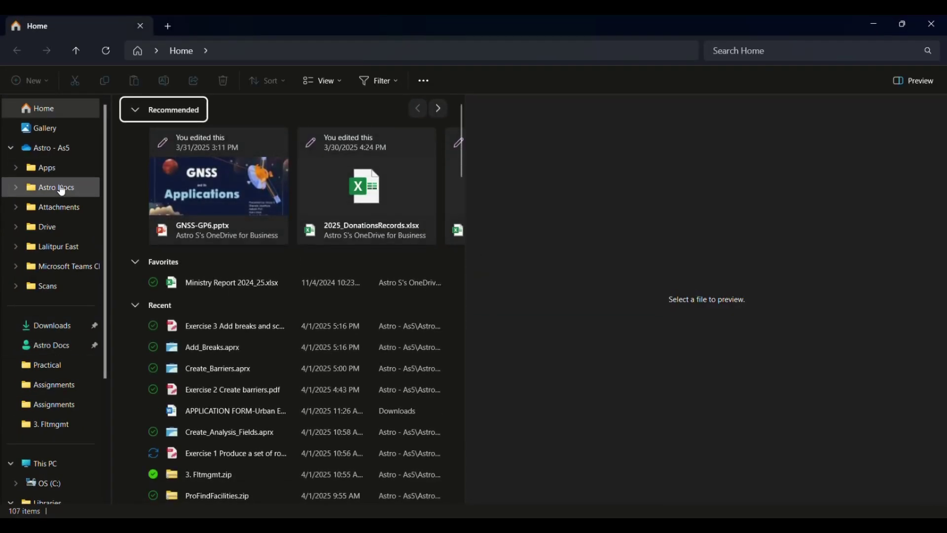
Navigate to Documents > ArcGIS > Projects > Network Analysis in File Explorer.
scroll(65, 266, "down", 2)
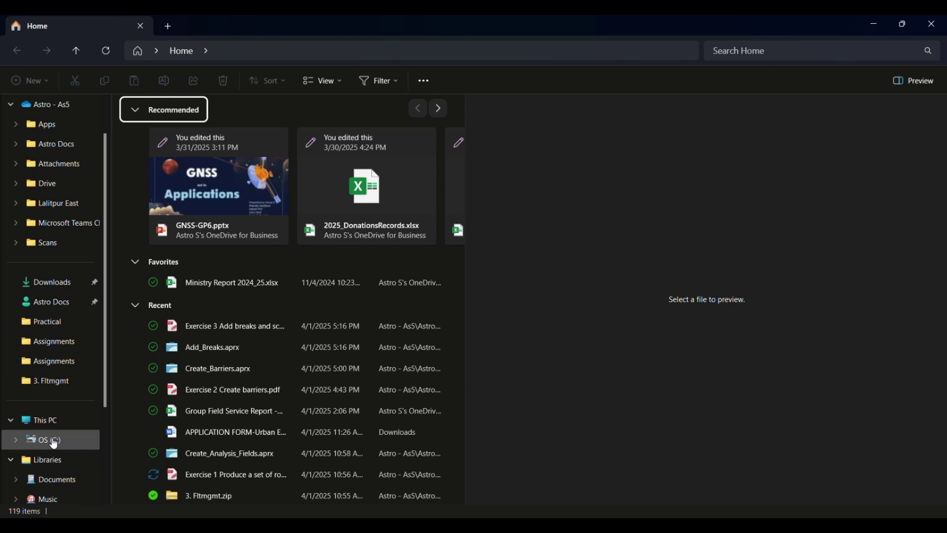
scroll(51, 437, "down", 2)
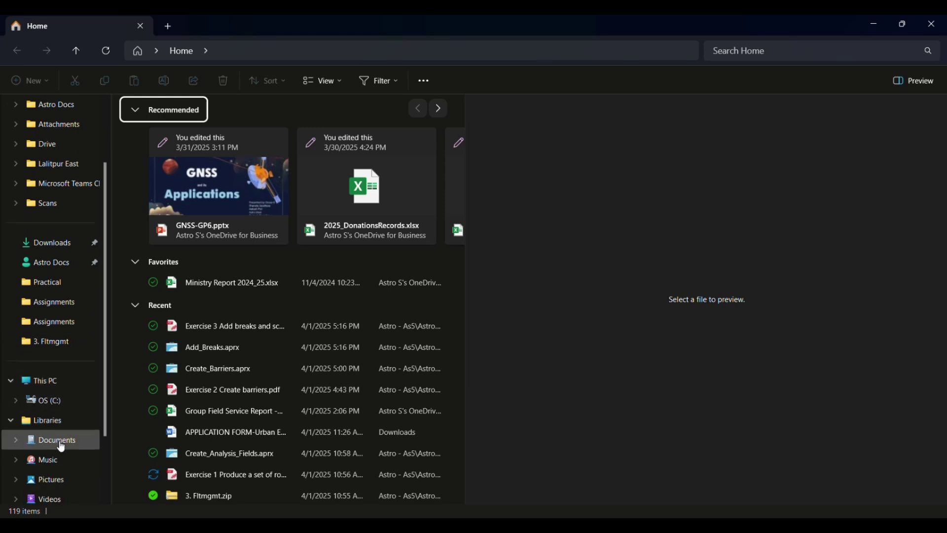
left_click(55, 440)
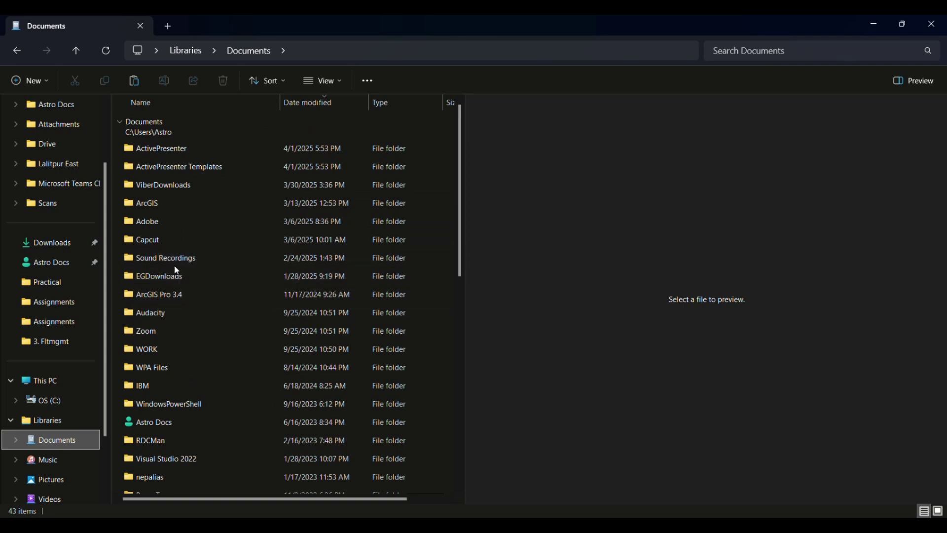
key("Tab")
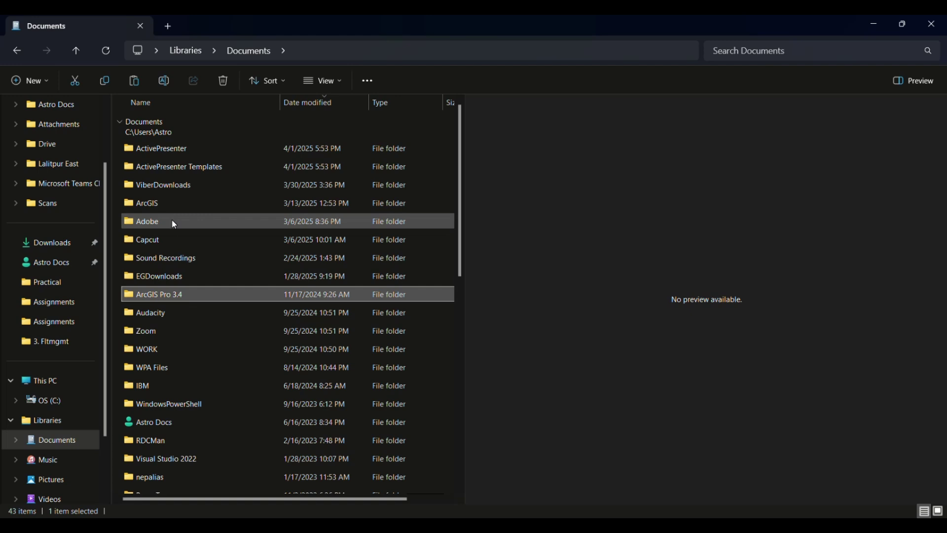
left_click(148, 185)
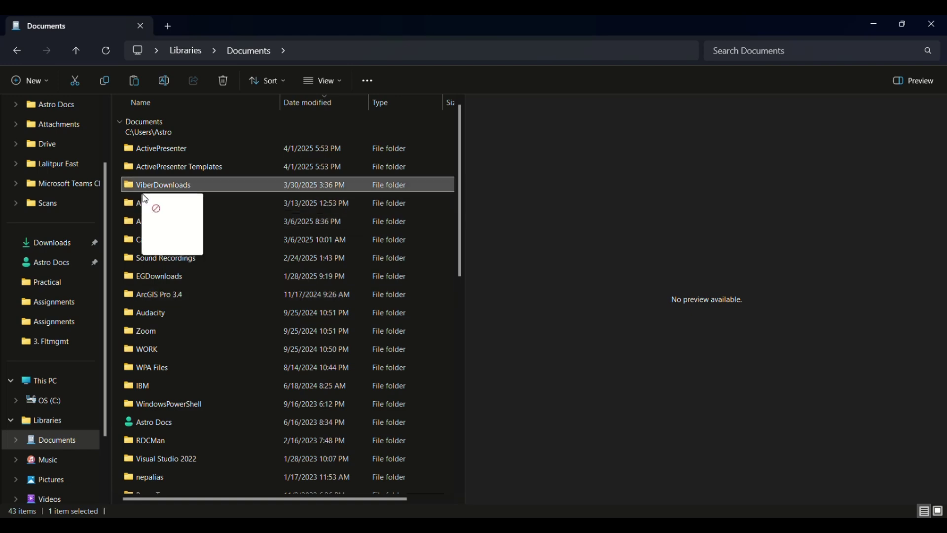
double_click(144, 202)
double_click(175, 143)
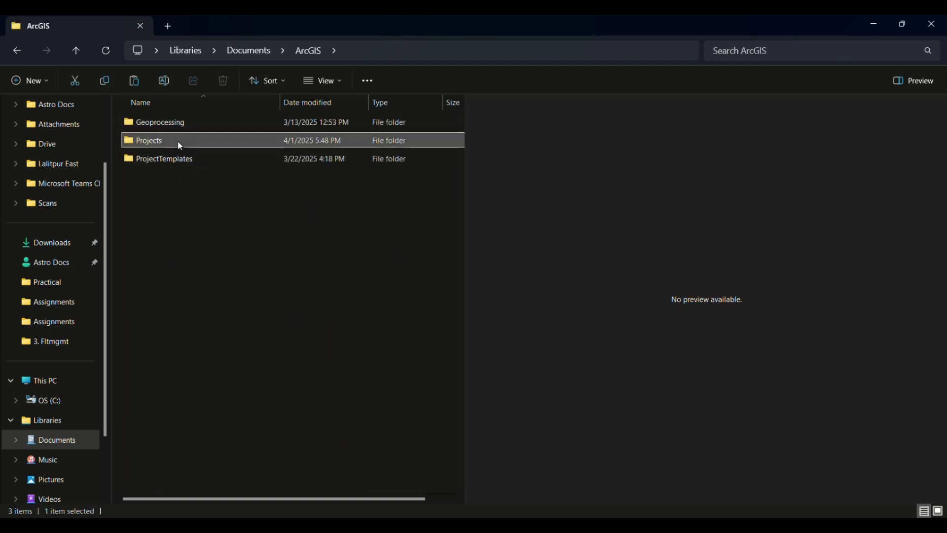
double_click(173, 143)
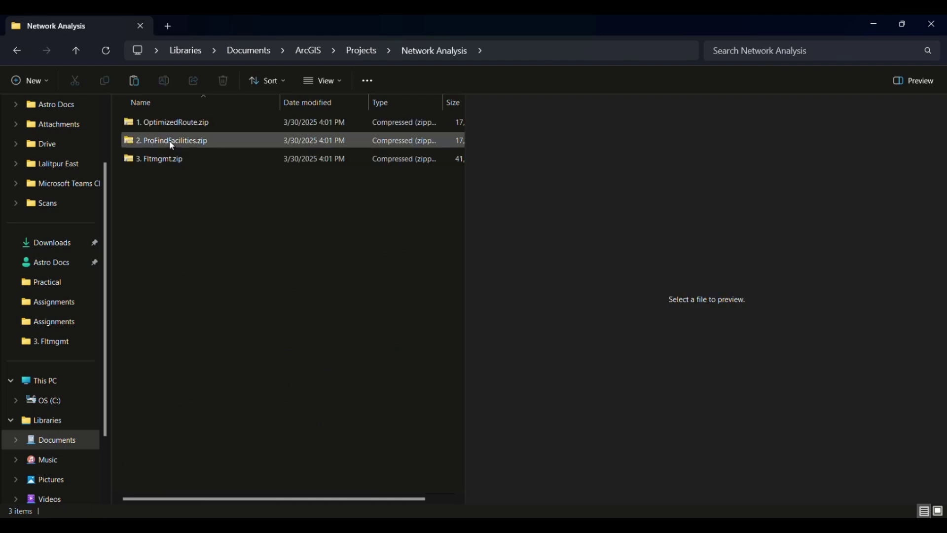
Extract all of 1. OptimizedRoute.zip and open the resulting folder.
left_click(161, 128)
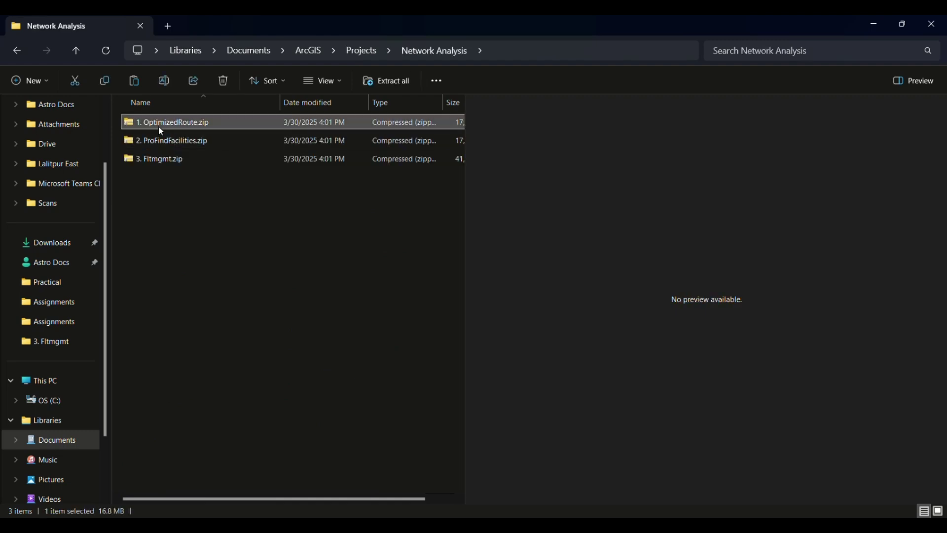
right_click(160, 129)
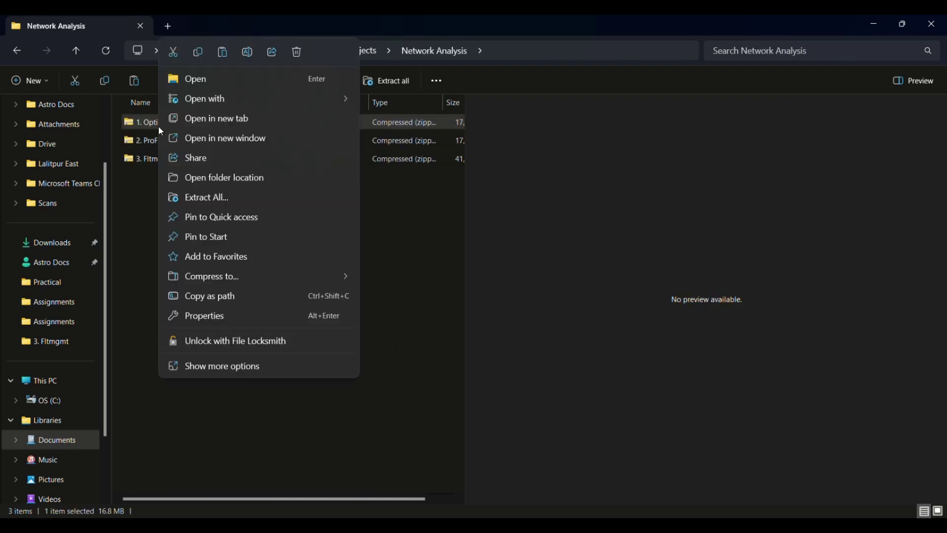
left_click(223, 196)
key("Return")
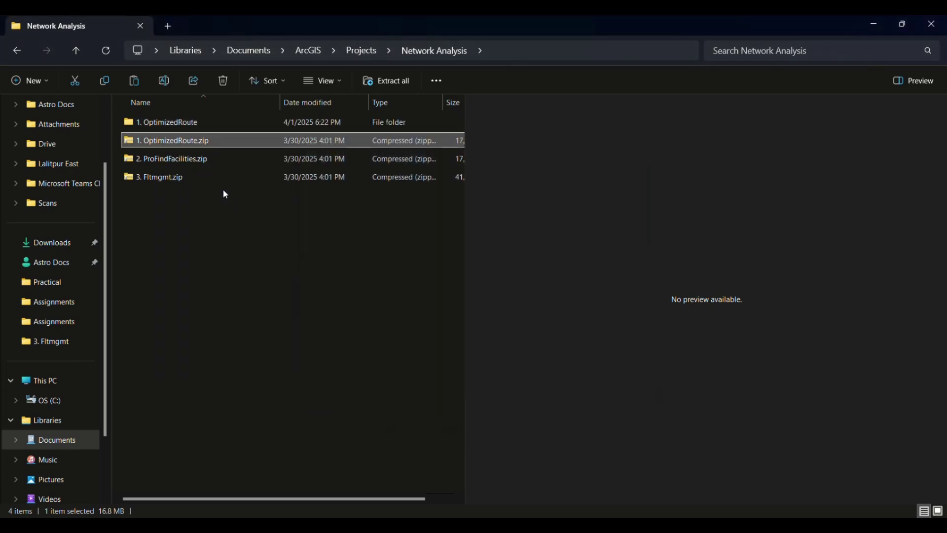
double_click(173, 123)
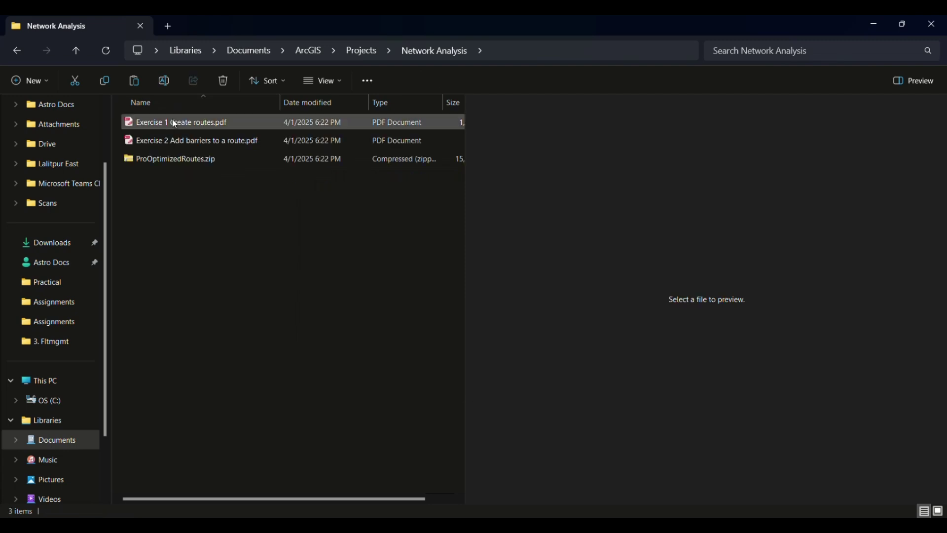
Extract ProOptimizedRoutes.zip here with 7-Zip and open the ProOptimizedRoutes folder containing SanFrancisco_Trans.gdb.
left_click(177, 163)
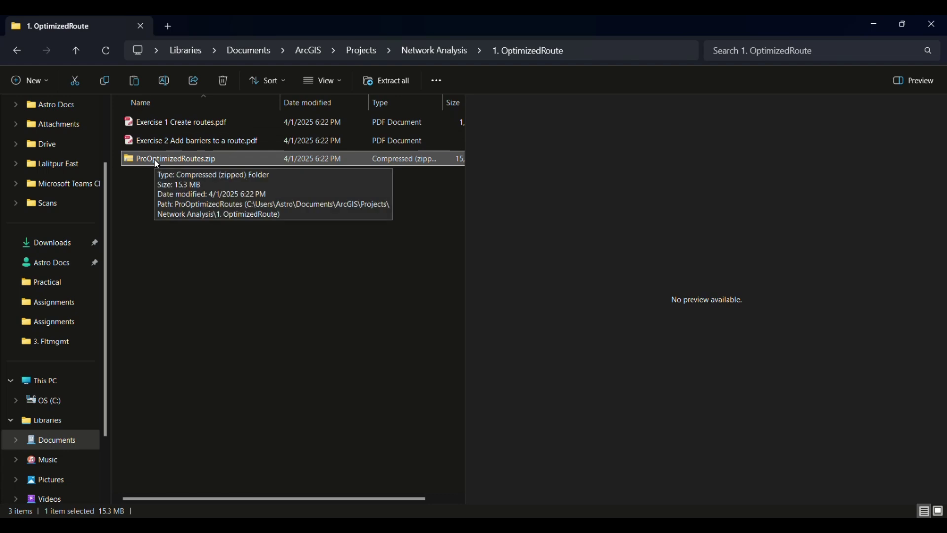
right_click(155, 159)
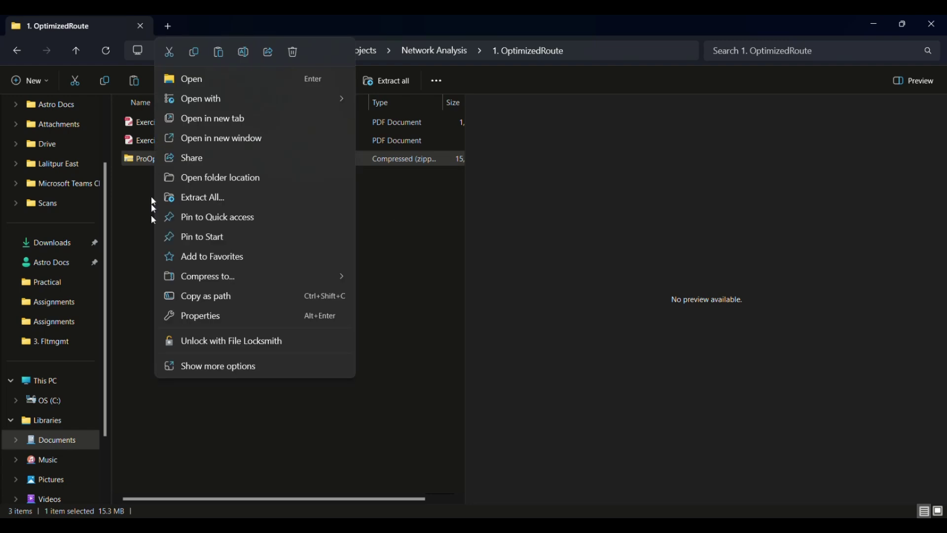
key("Escape")
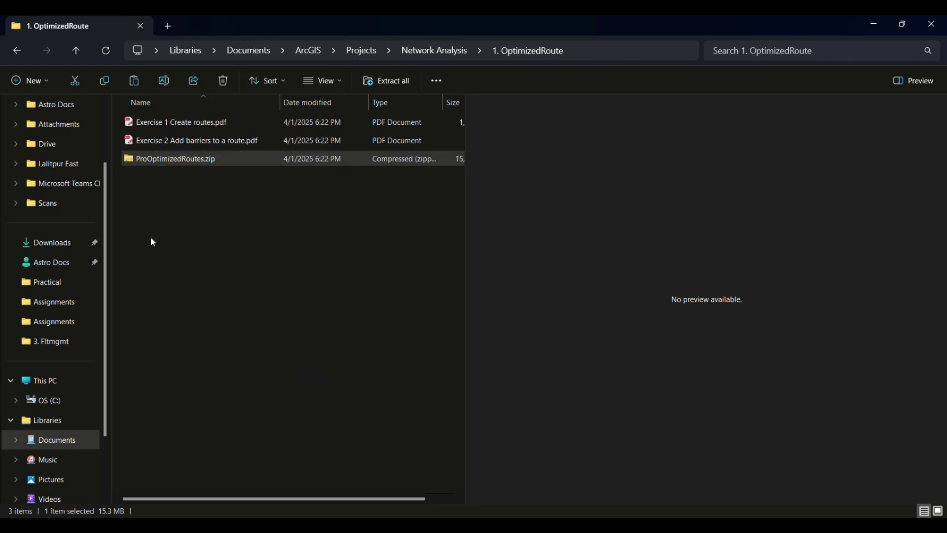
right_click(159, 159)
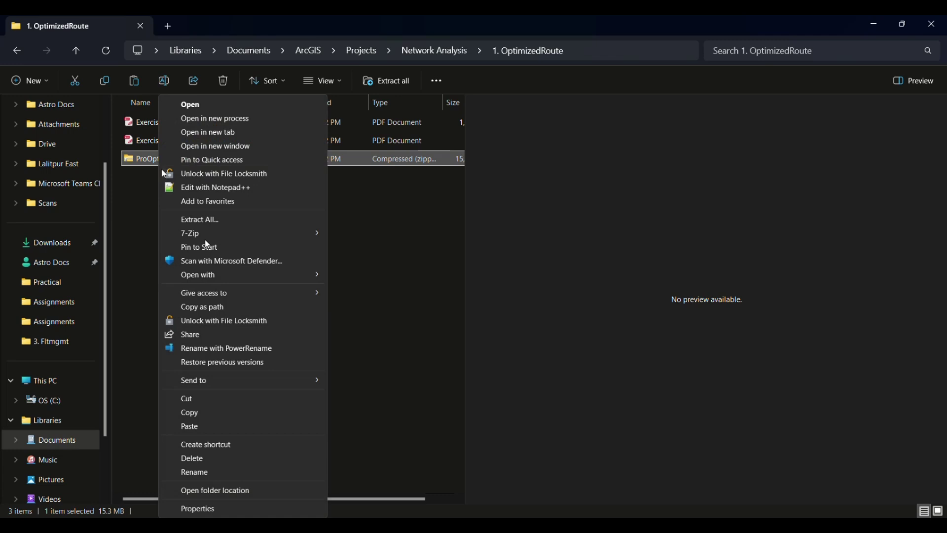
mouse_move(297, 235)
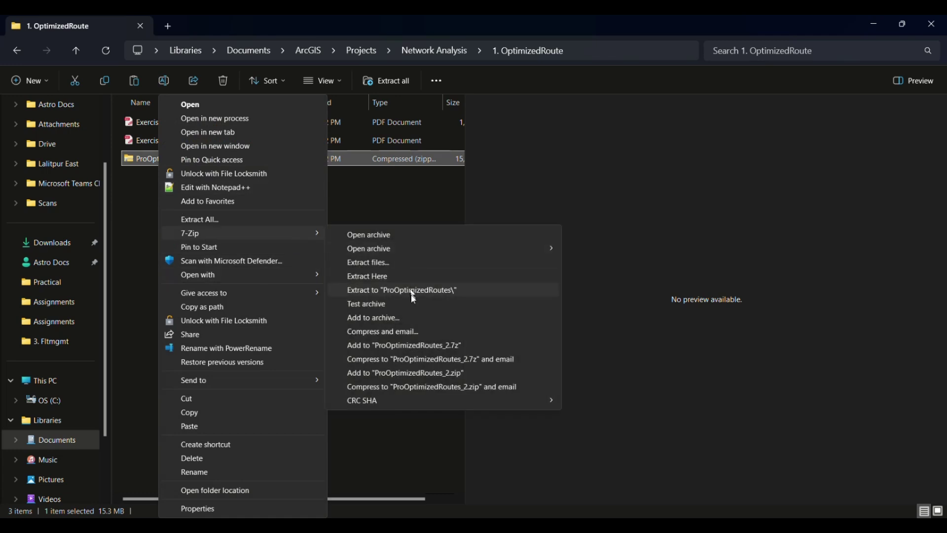
left_click(381, 275)
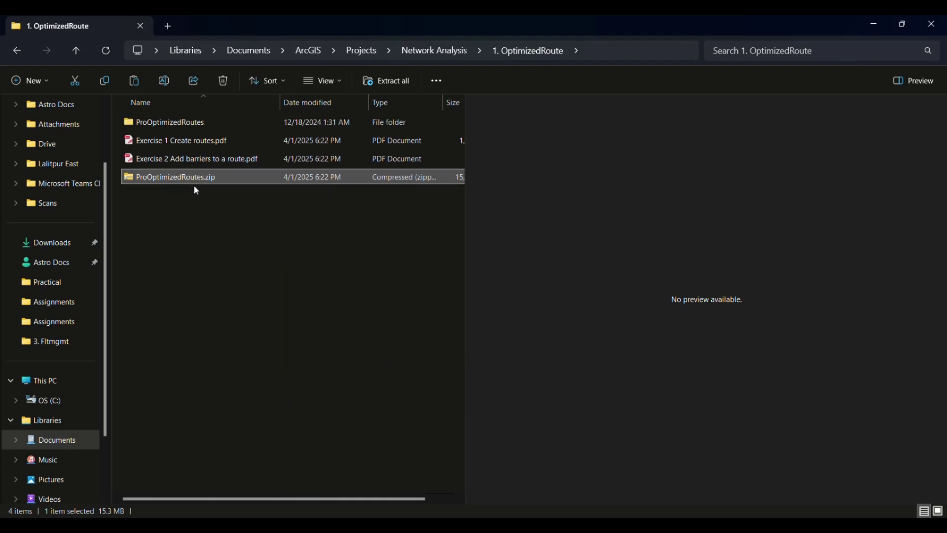
double_click(189, 123)
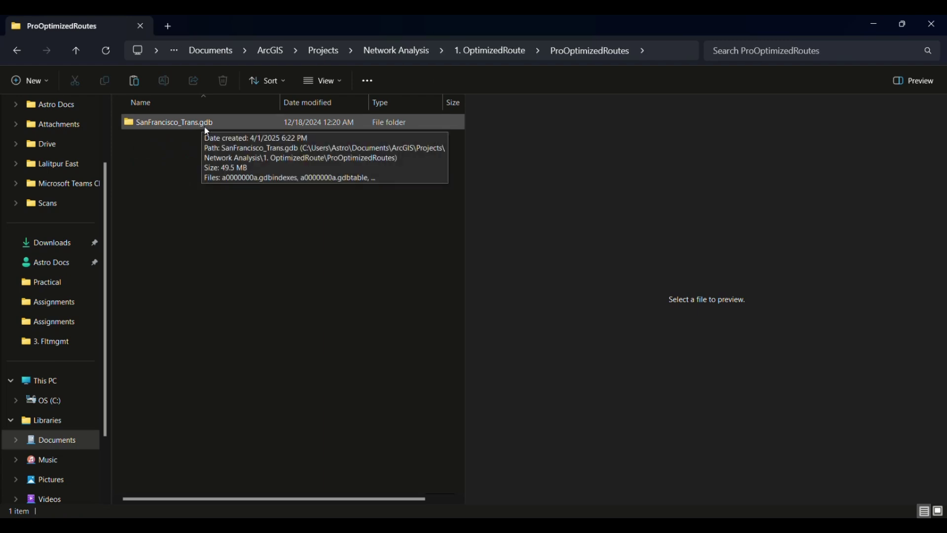
Set the project location to 1. OptimizedRoute > ProOptimizedRoutes, with no separate project folder.
key("alt+Tab")
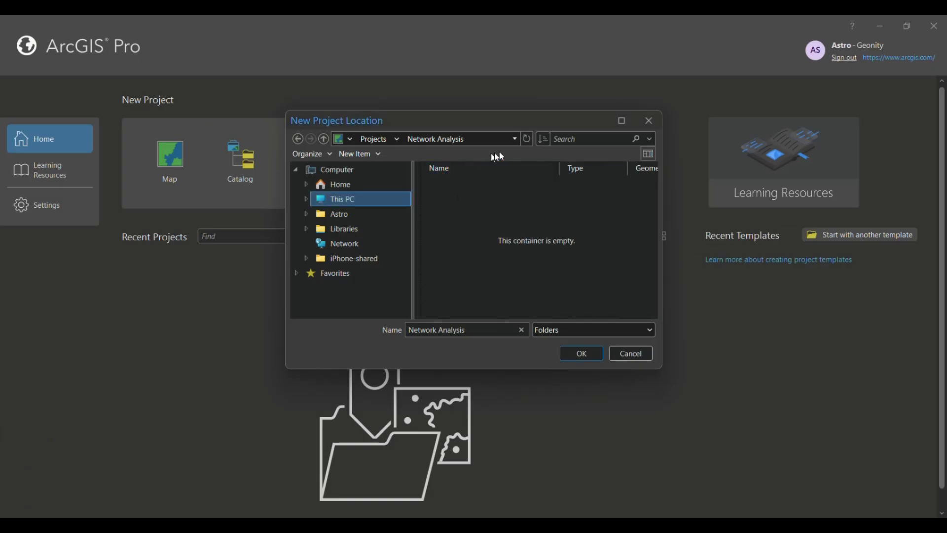
left_click(526, 140)
left_click(483, 184)
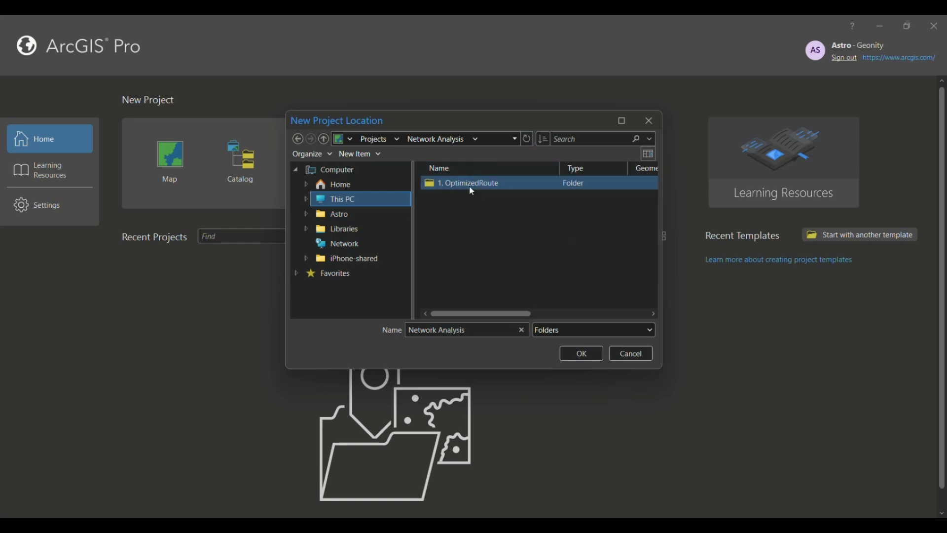
double_click(469, 186)
double_click(469, 185)
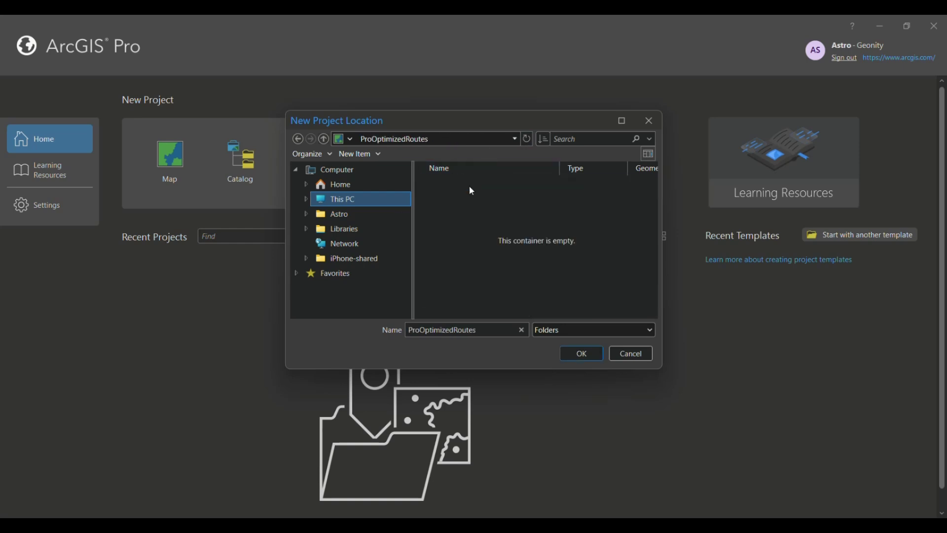
left_click(588, 355)
left_click(401, 294)
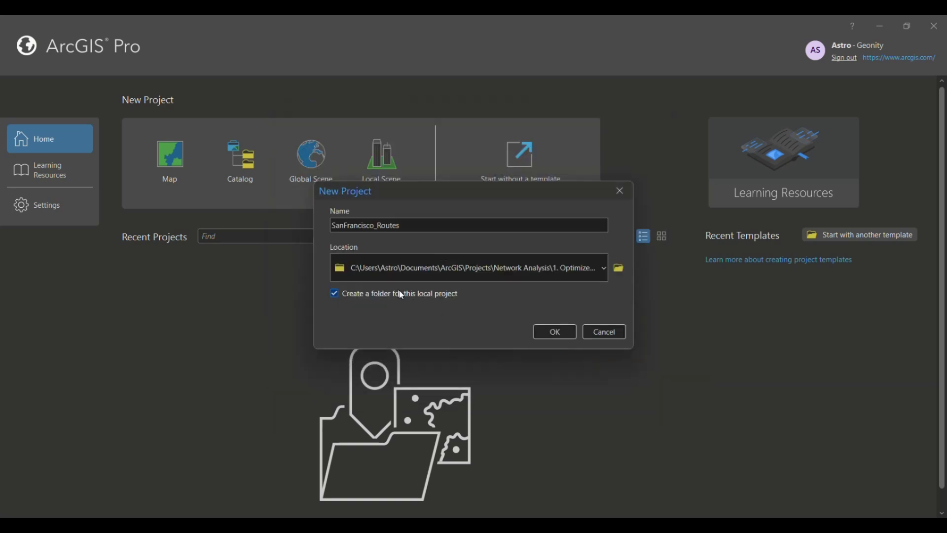
left_click(352, 296)
Create the SanFrancisco_Routes project and display the Analysis ribbon tools.
left_click(569, 340)
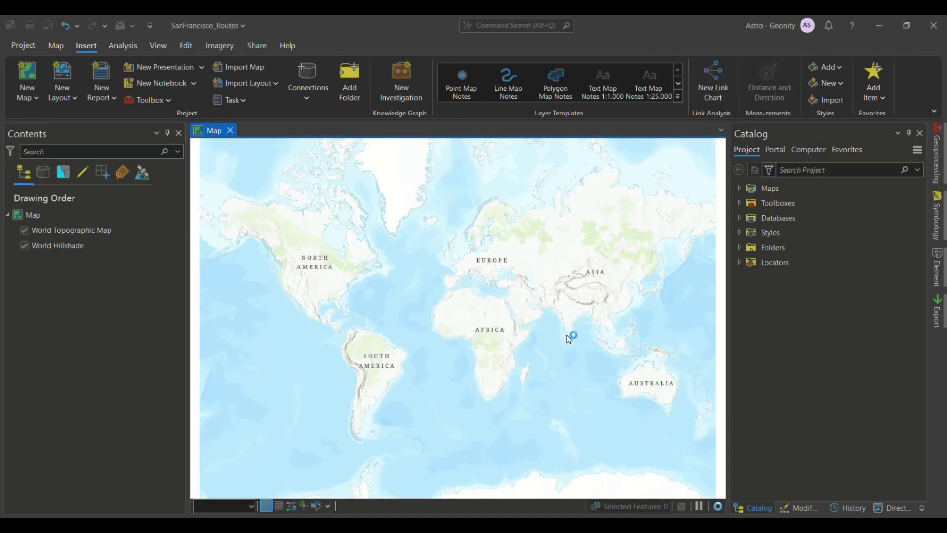
left_click(117, 51)
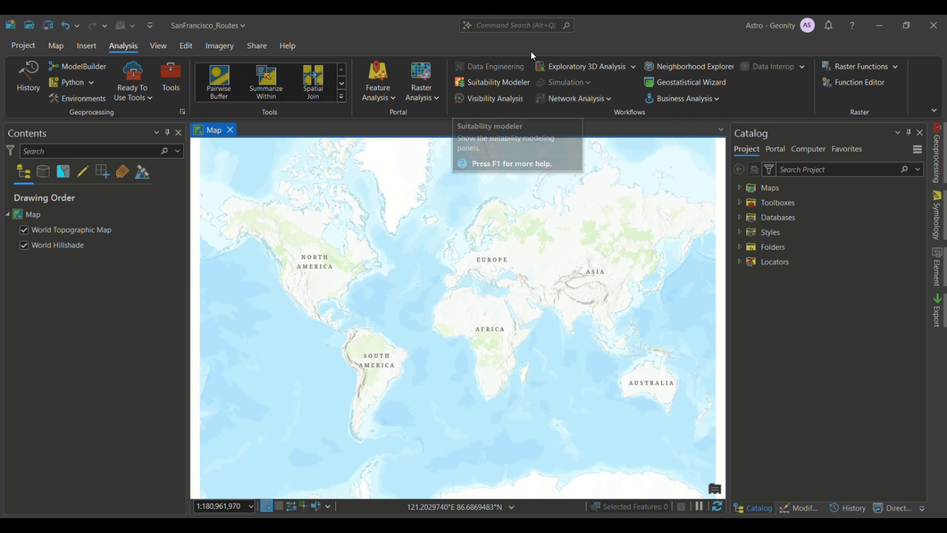
Open the Network Analysis menu and check the ArcGIS Online data source details.
left_click(581, 102)
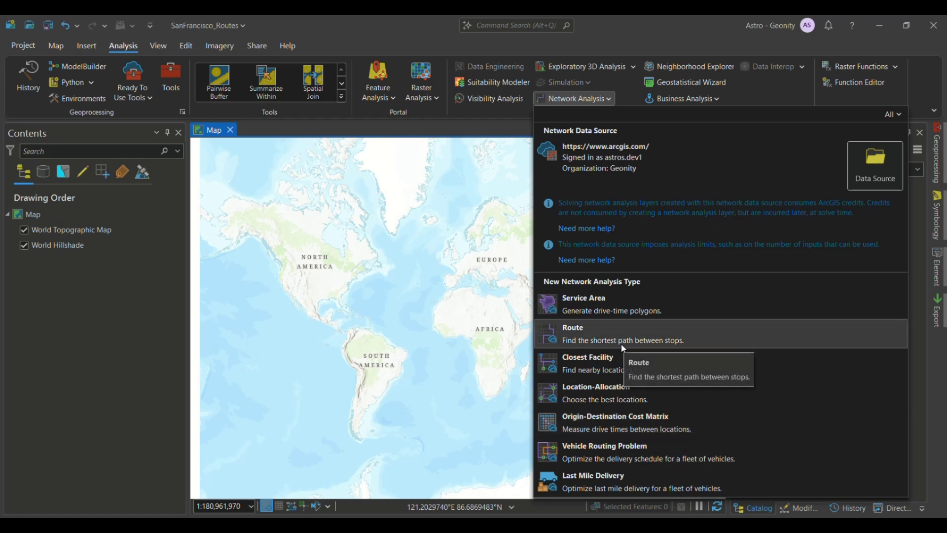
mouse_move(660, 173)
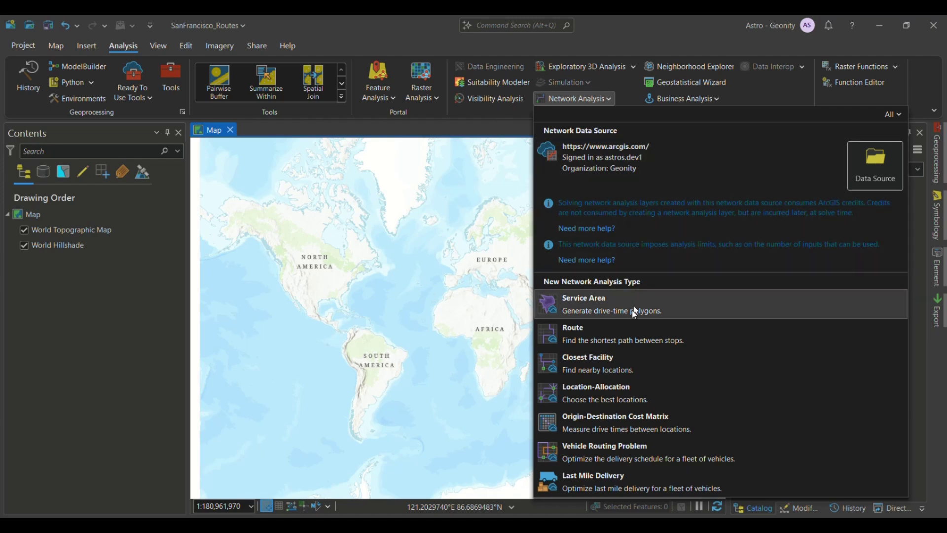
Start browsing for a new network data source inside the ProOptimizedRoutes project folder.
left_click(868, 180)
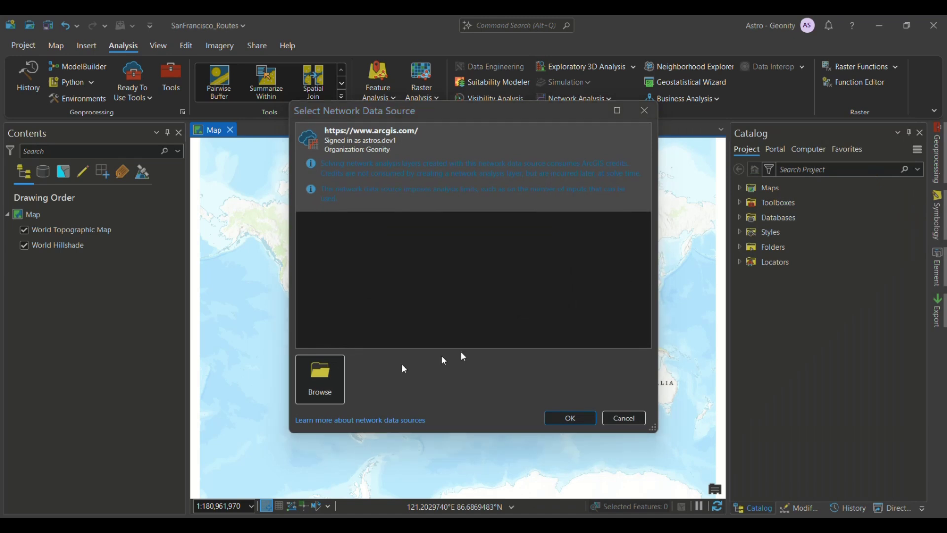
left_click(322, 385)
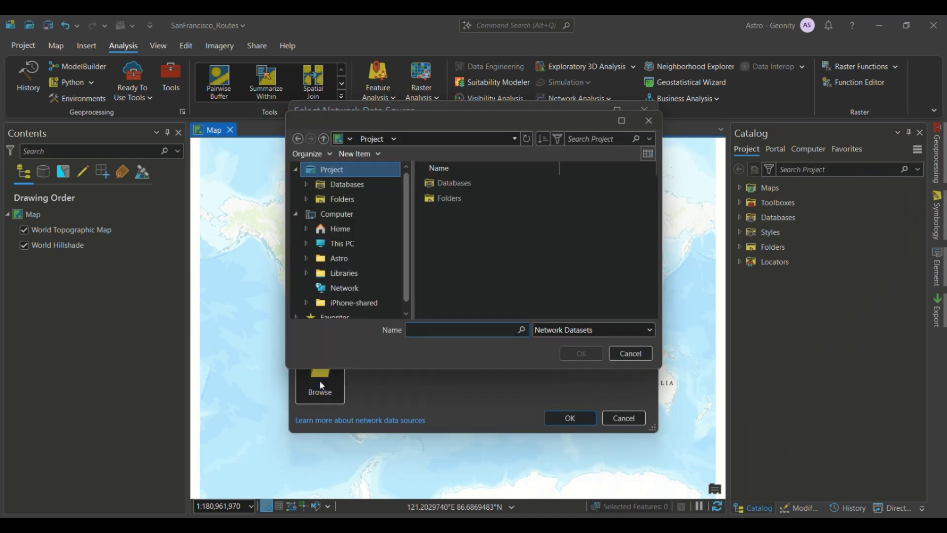
left_click(517, 187)
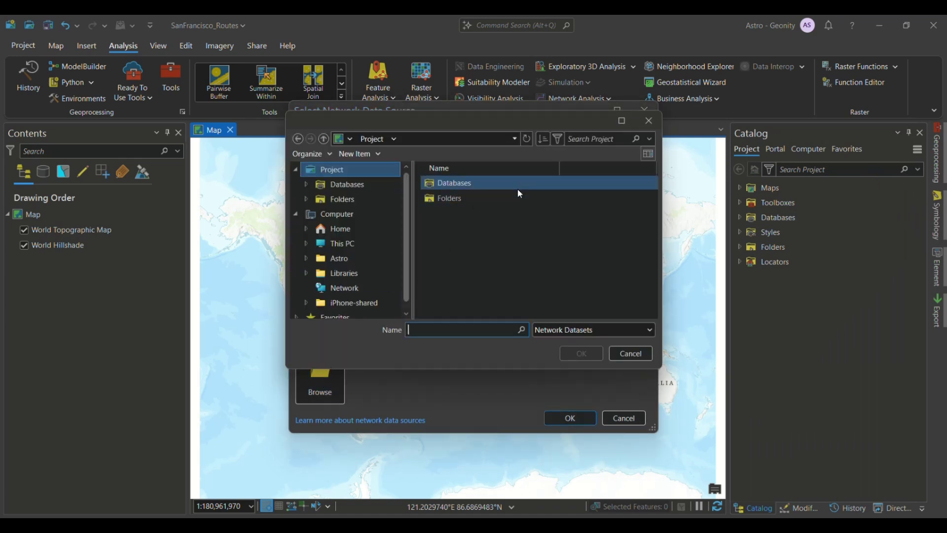
double_click(448, 197)
double_click(453, 185)
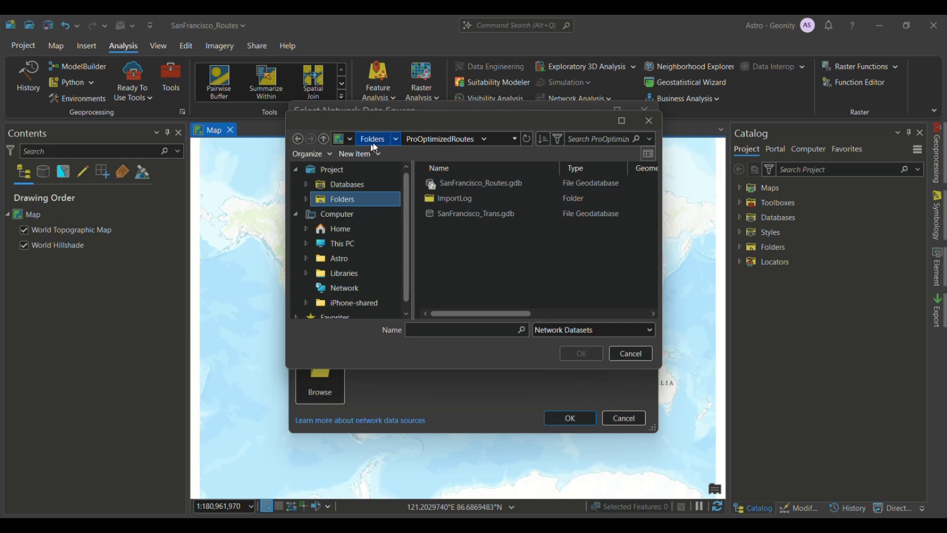
Choose Transportation_ND in SanFrancisco_Trans.gdb > Transportation as the network data source.
left_click(474, 198)
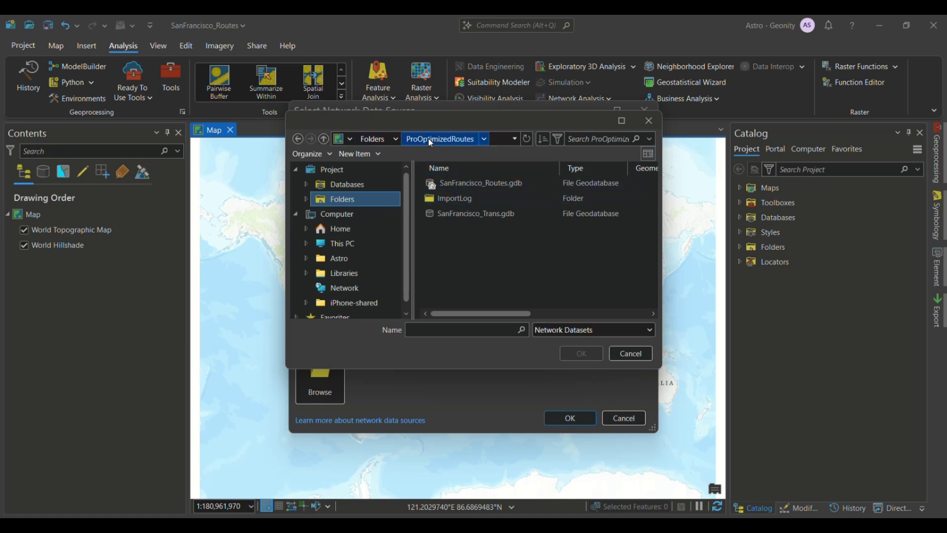
left_click(444, 182)
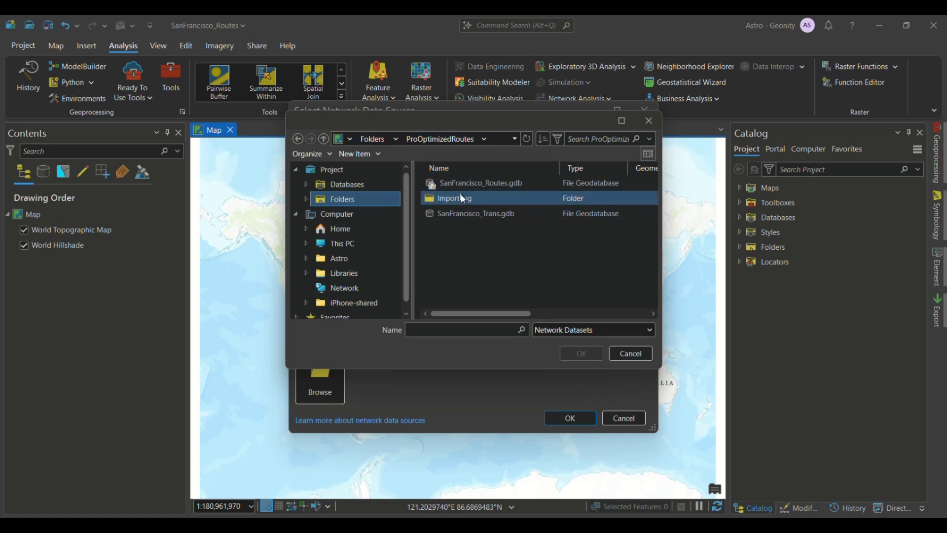
left_click(467, 213)
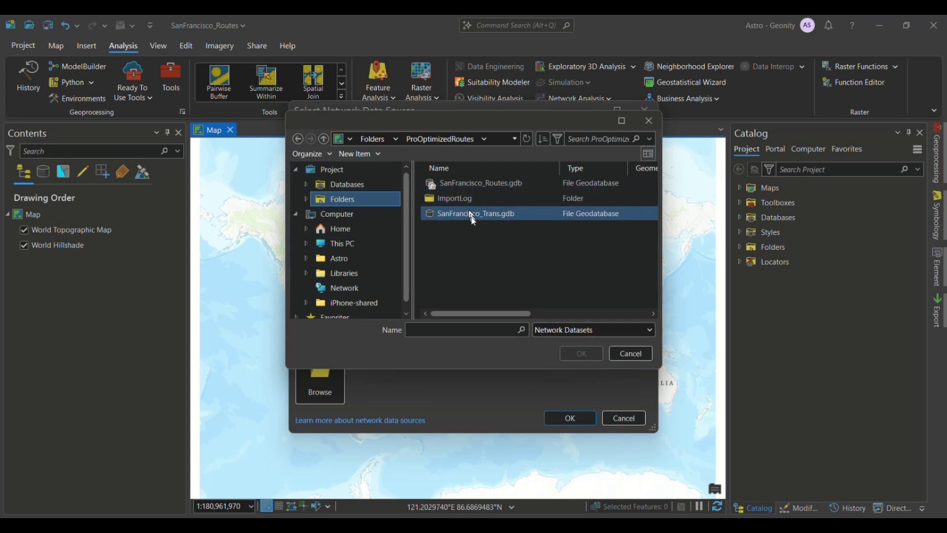
double_click(463, 215)
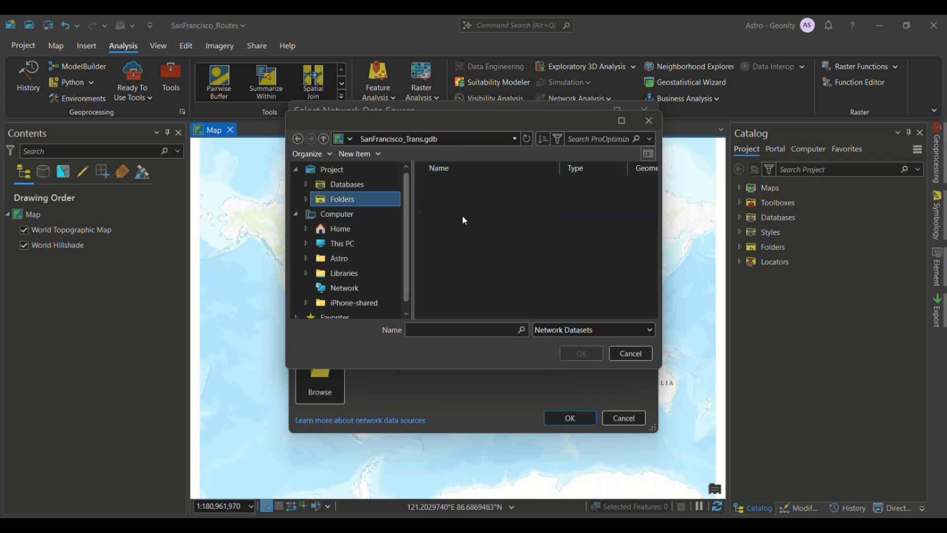
left_click(460, 187)
double_click(459, 185)
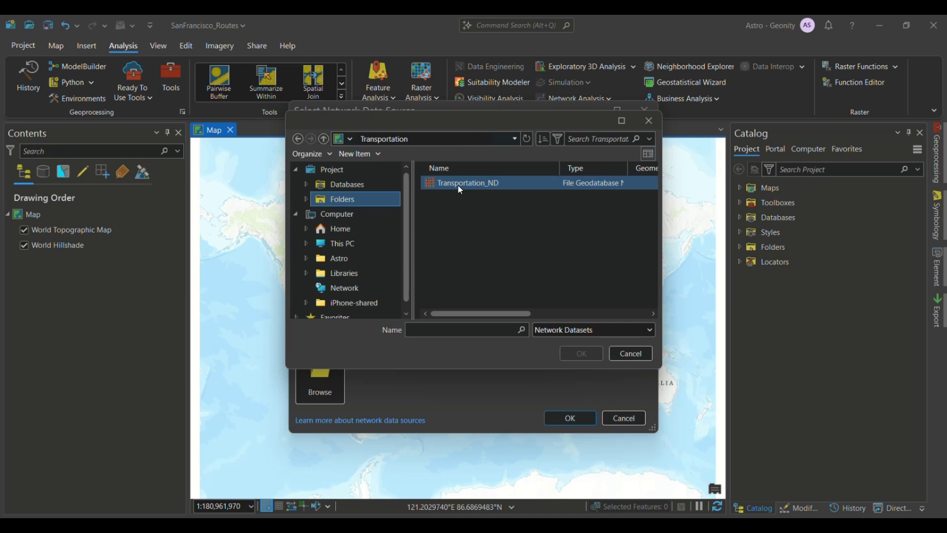
left_click(483, 186)
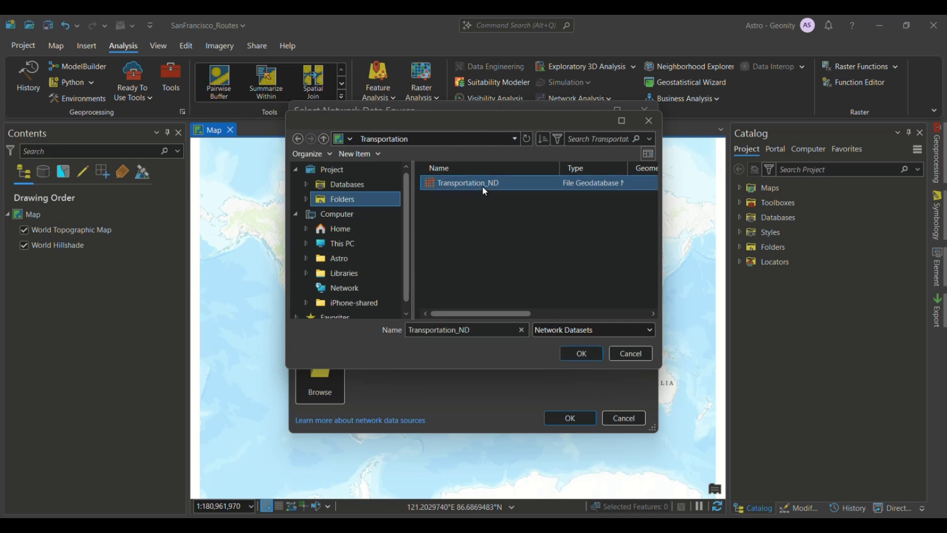
left_click(588, 355)
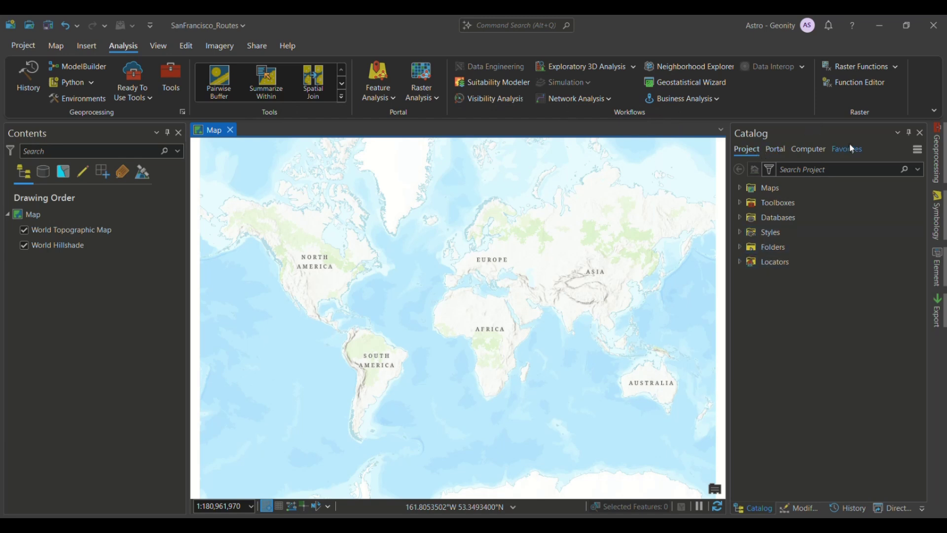
Expand the Catalog to SanFrancisco_Trans.gdb > Transportation and show Transportation_ND's context menu.
left_click(739, 248)
left_click(748, 261)
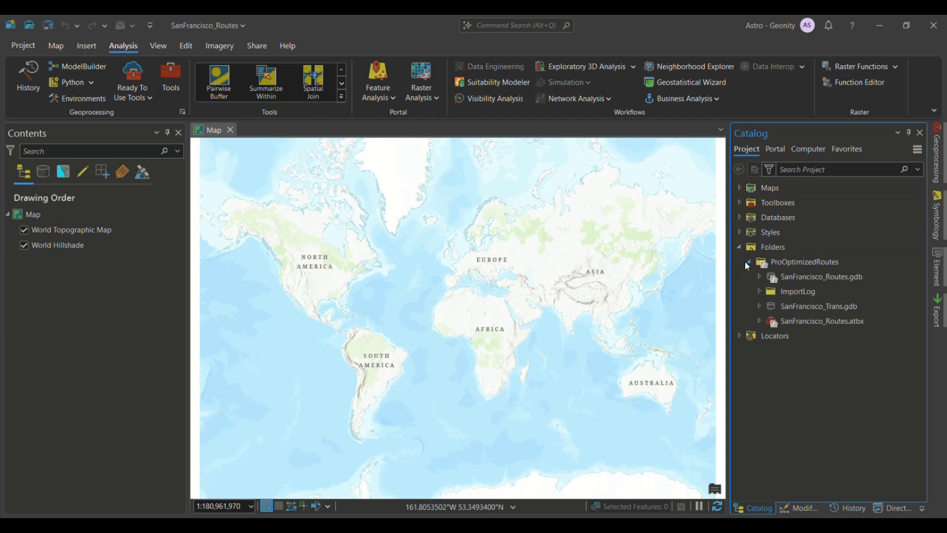
left_click(779, 322)
left_click(760, 307)
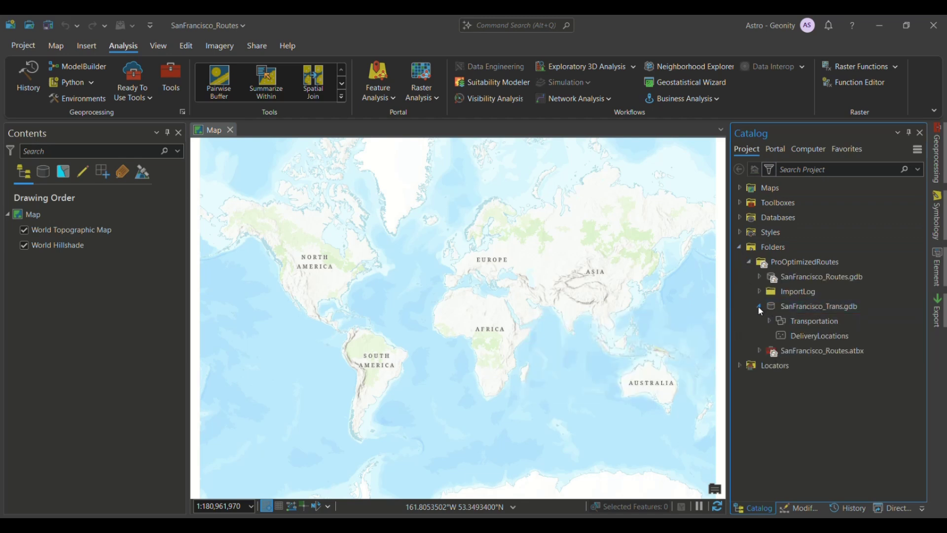
left_click(769, 320)
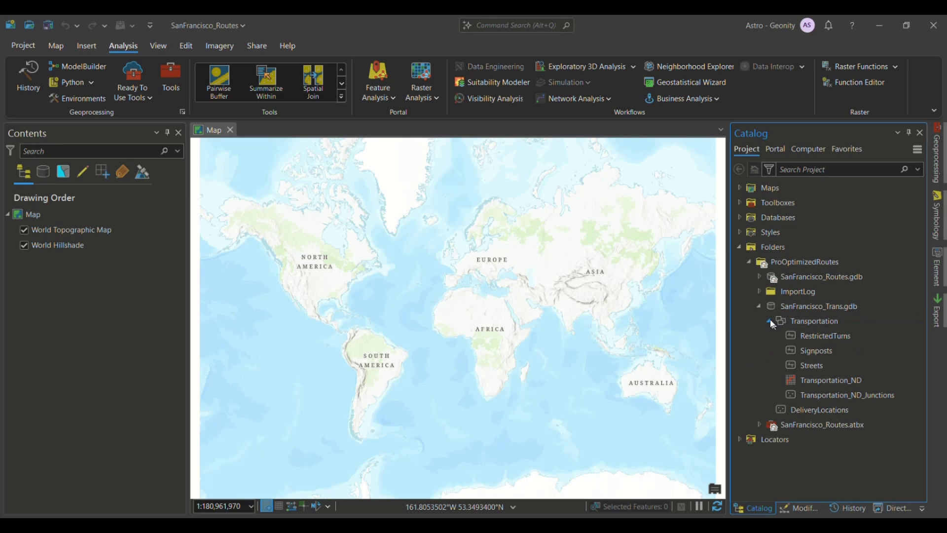
left_click(827, 381)
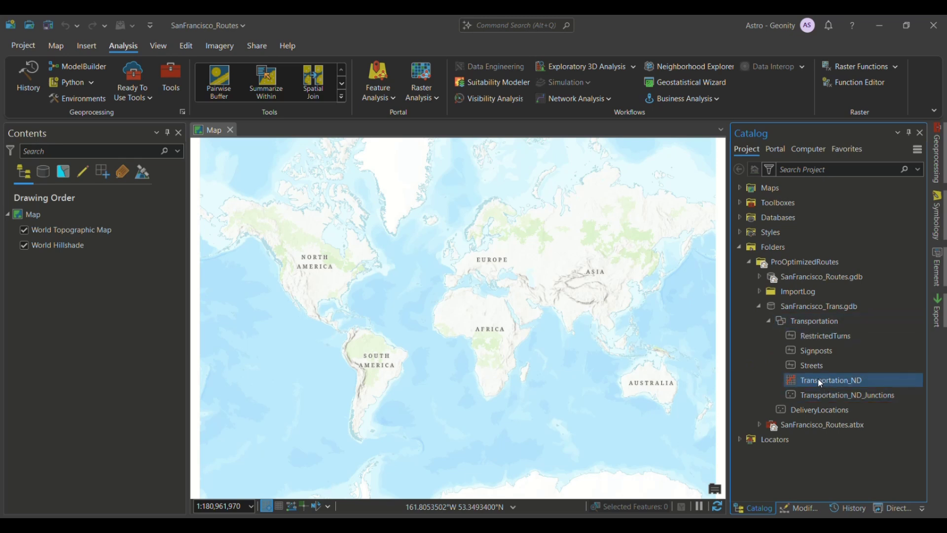
right_click(820, 383)
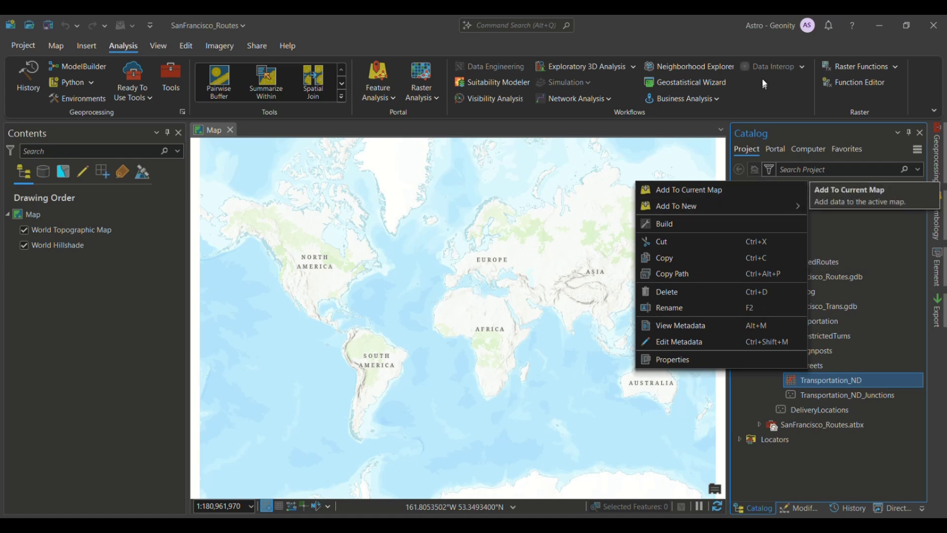
Create a new Route analysis layer from the Network Analysis menu.
left_click(572, 98)
left_click(571, 98)
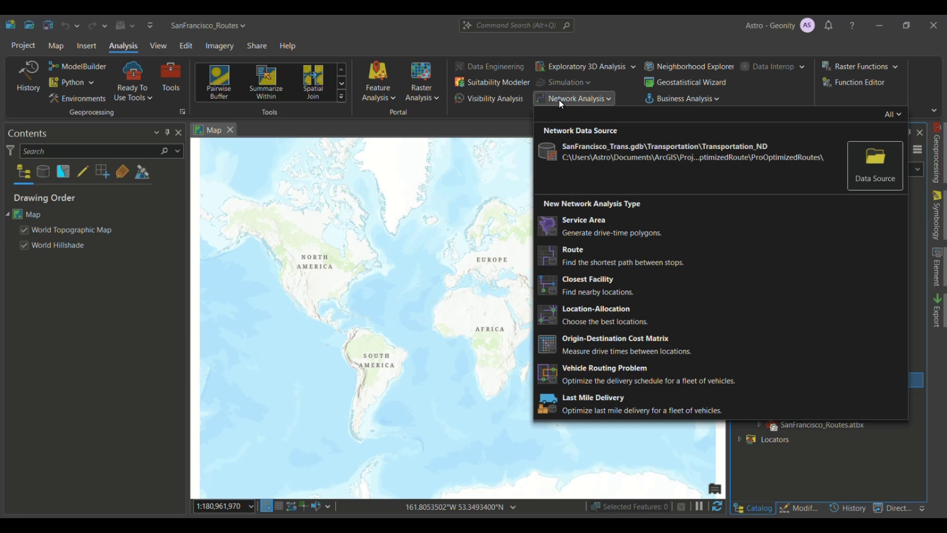
mouse_move(612, 157)
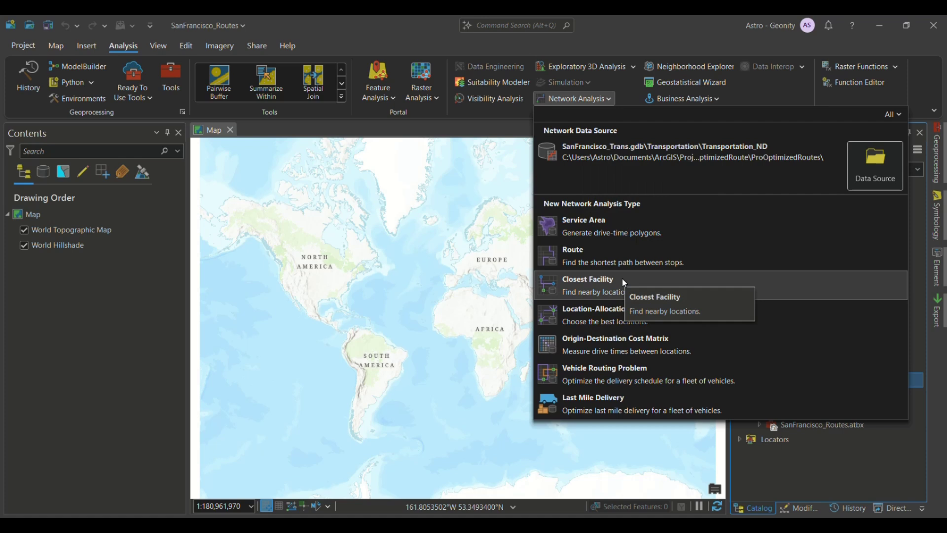
left_click(593, 256)
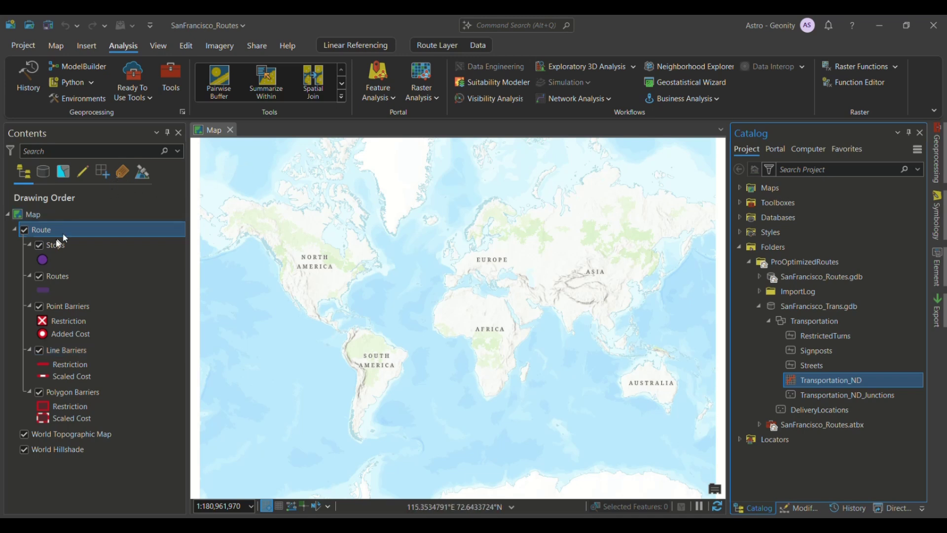
left_click(45, 230)
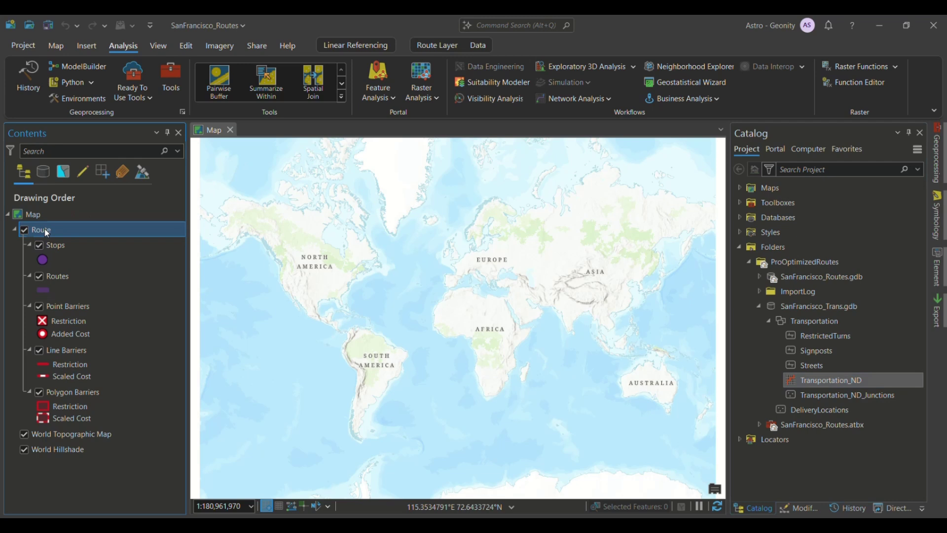
left_click(67, 245)
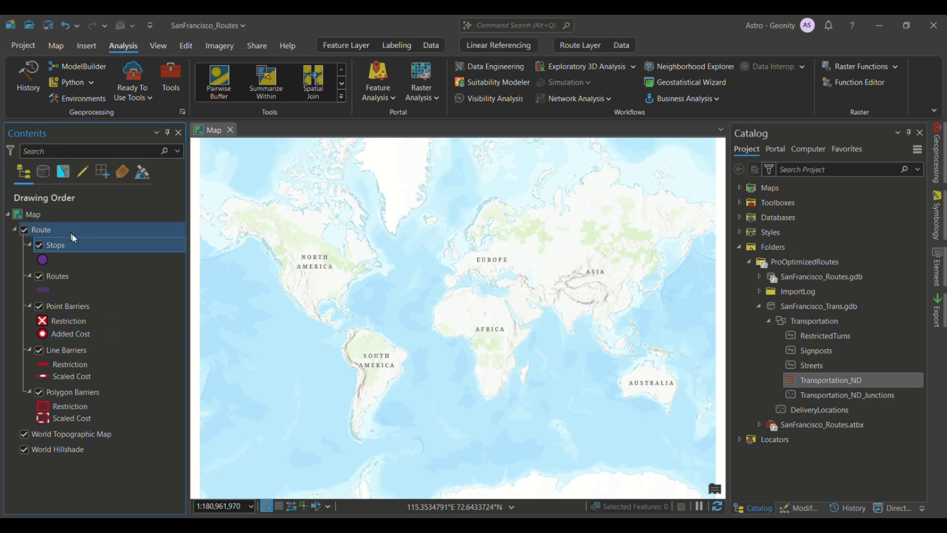
left_click(68, 230)
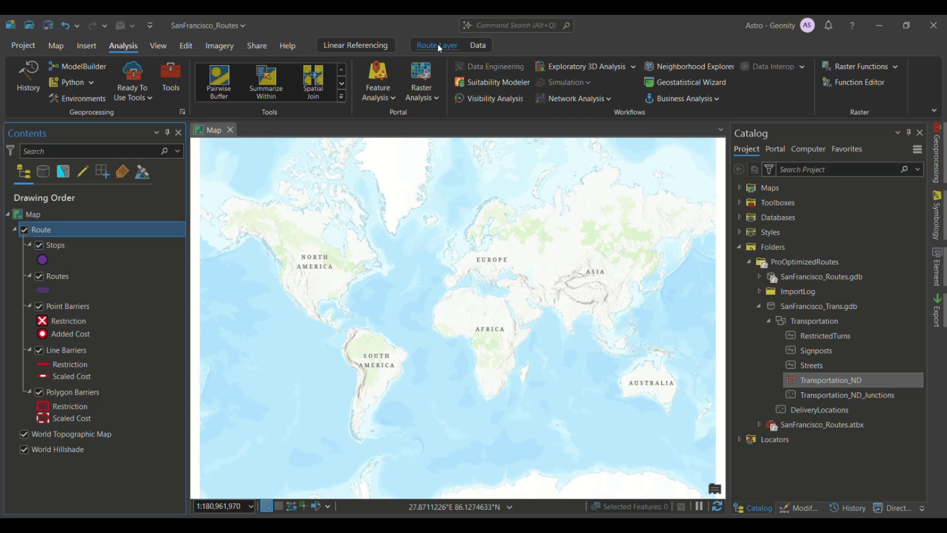
Launch Import Stops from the Route Layer ribbon and float the Add Locations pane over the map.
left_click(437, 44)
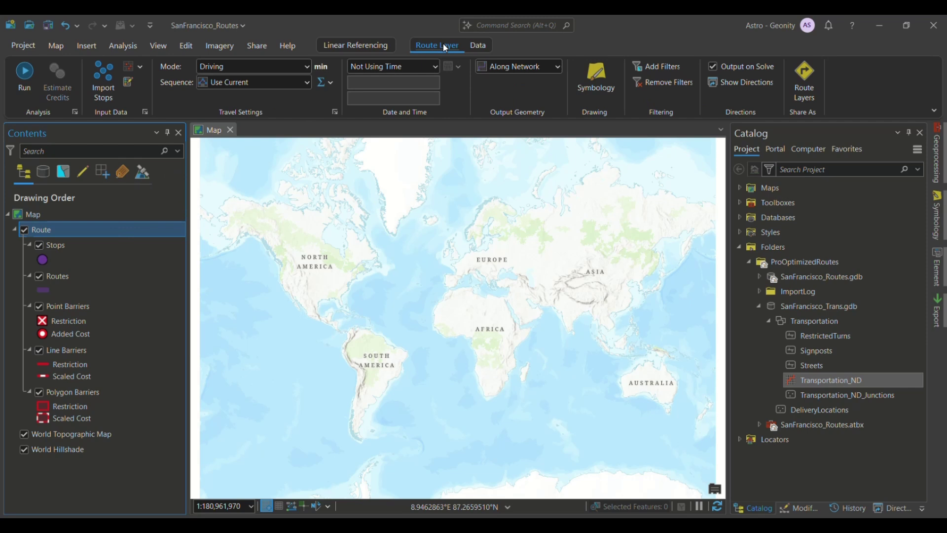
left_click(106, 83)
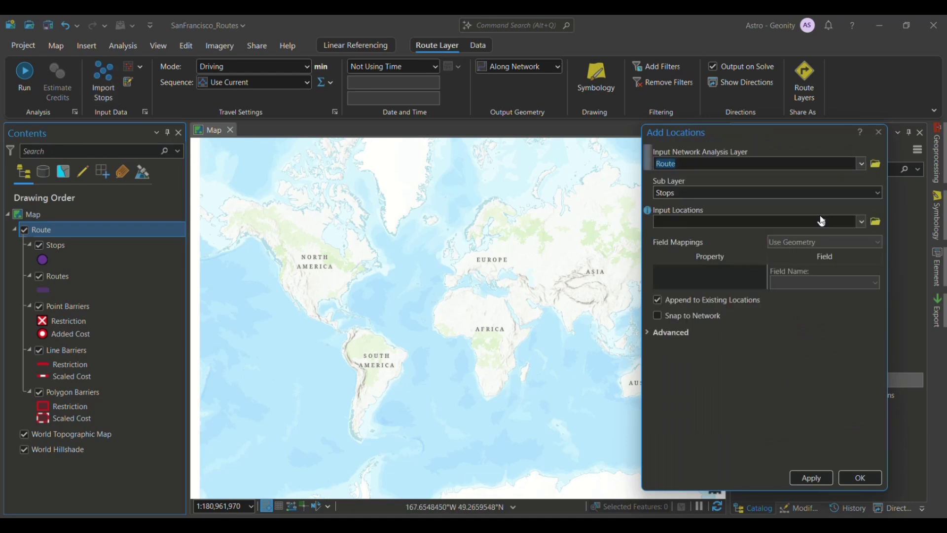
left_click(863, 224)
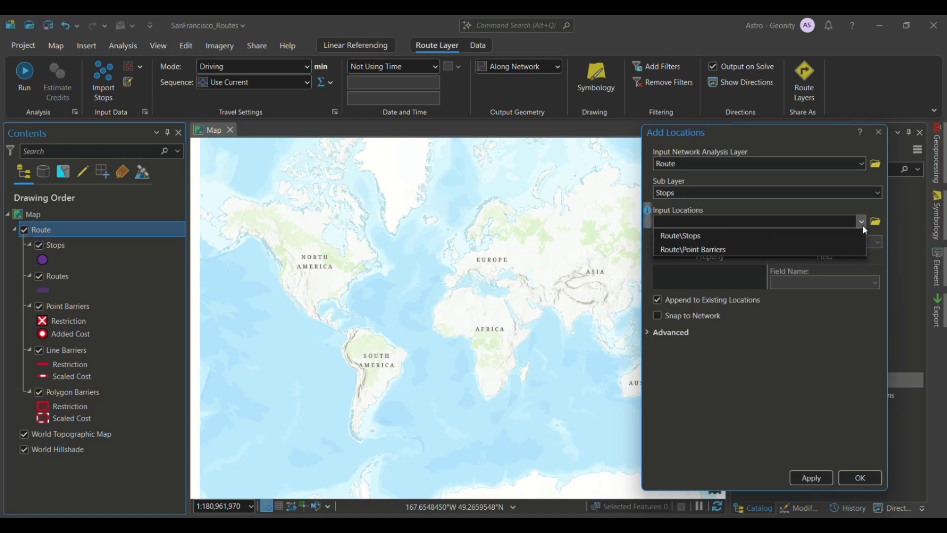
left_click(862, 225)
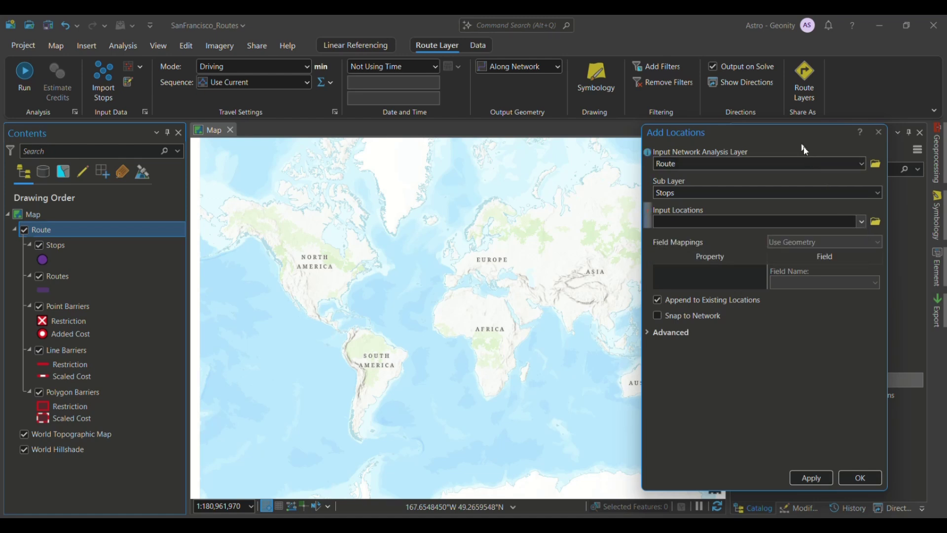
left_click_drag(792, 131, 623, 146)
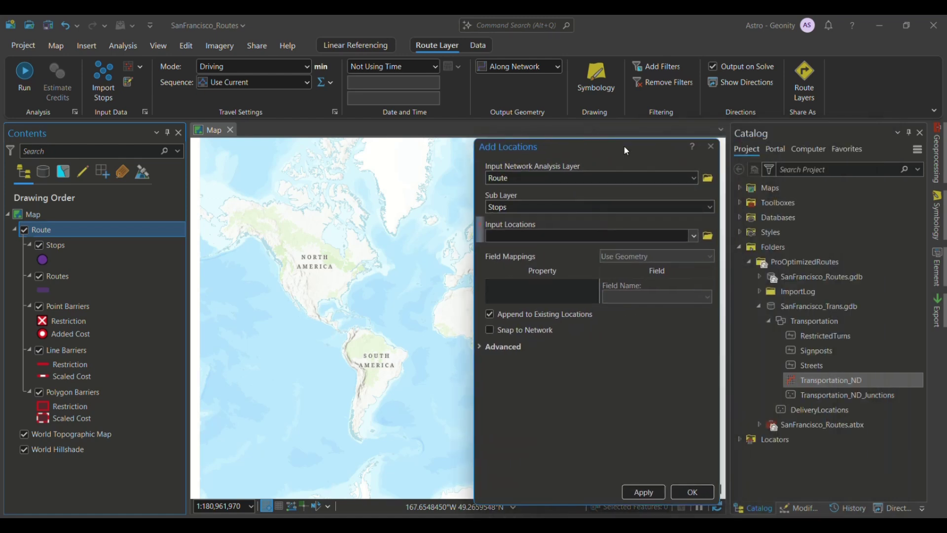
left_click(695, 236)
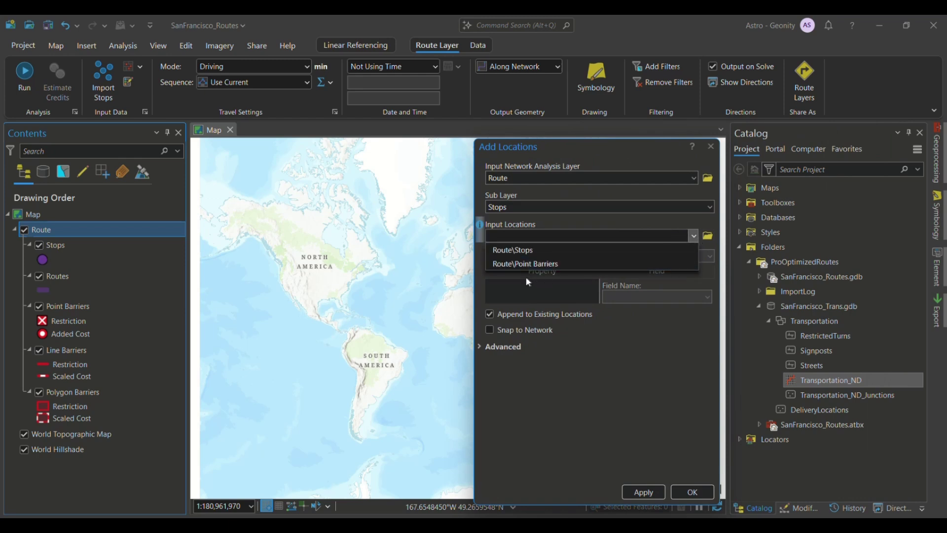
left_click(694, 236)
Choose DeliveryLocations from SanFrancisco_Trans.gdb as the input locations for the Route's stops.
left_click(707, 235)
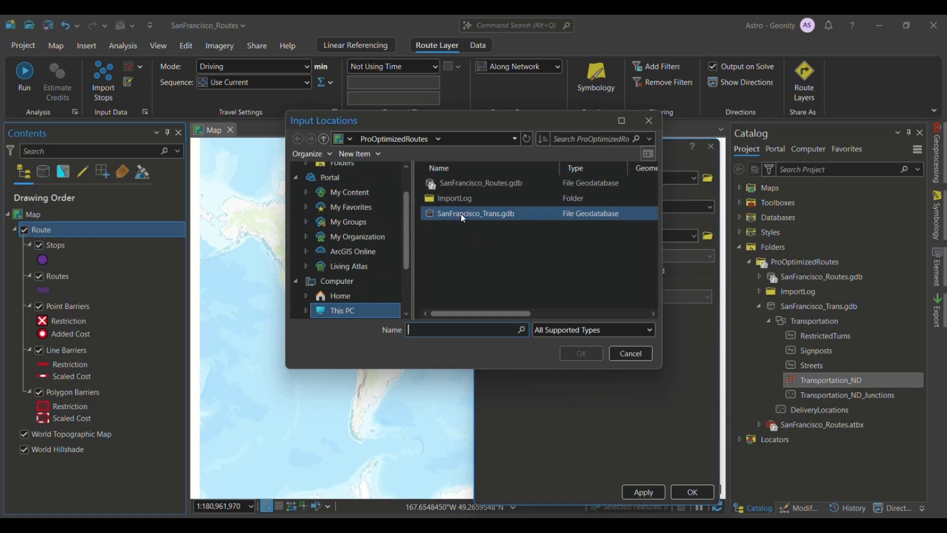
double_click(461, 214)
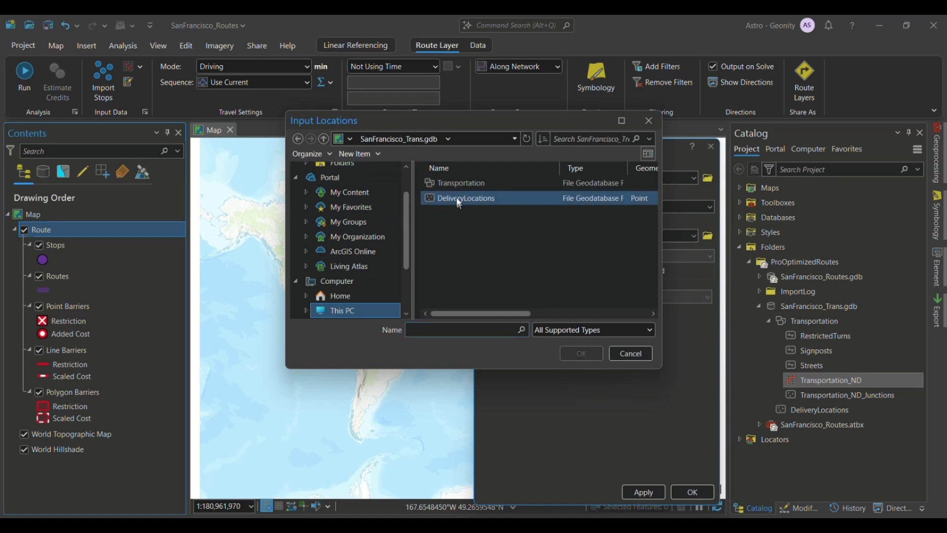
left_click(460, 198)
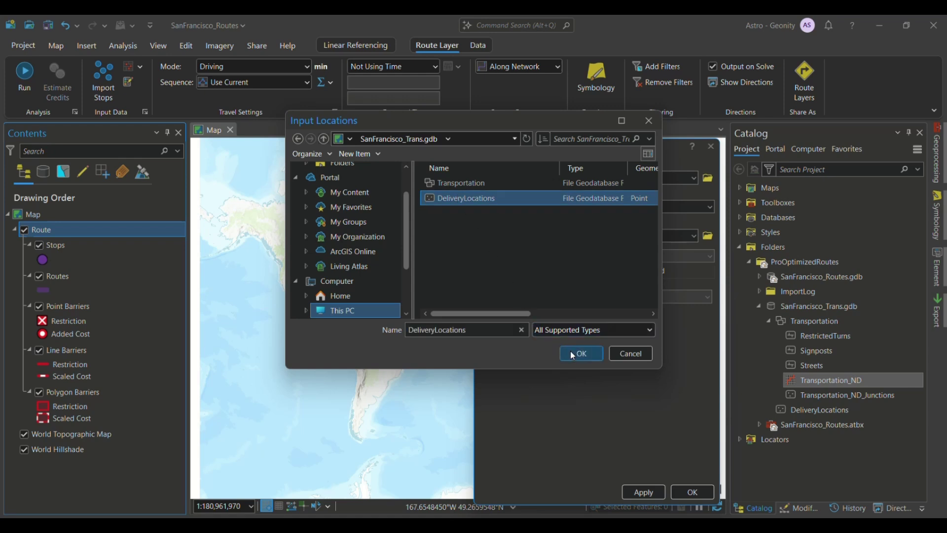
left_click(572, 354)
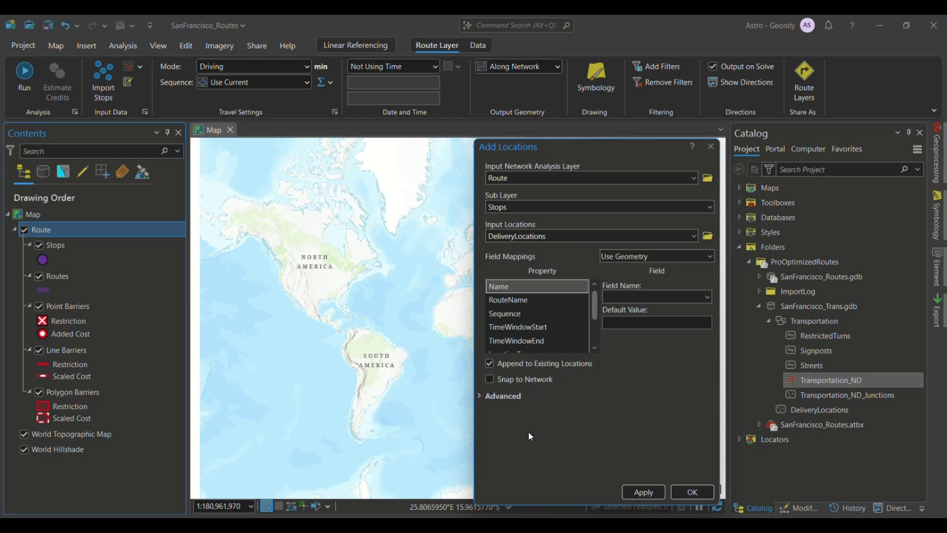
Import DeliveryLocations into the Route's Stops and zoom the map to the Route layer.
left_click(687, 488)
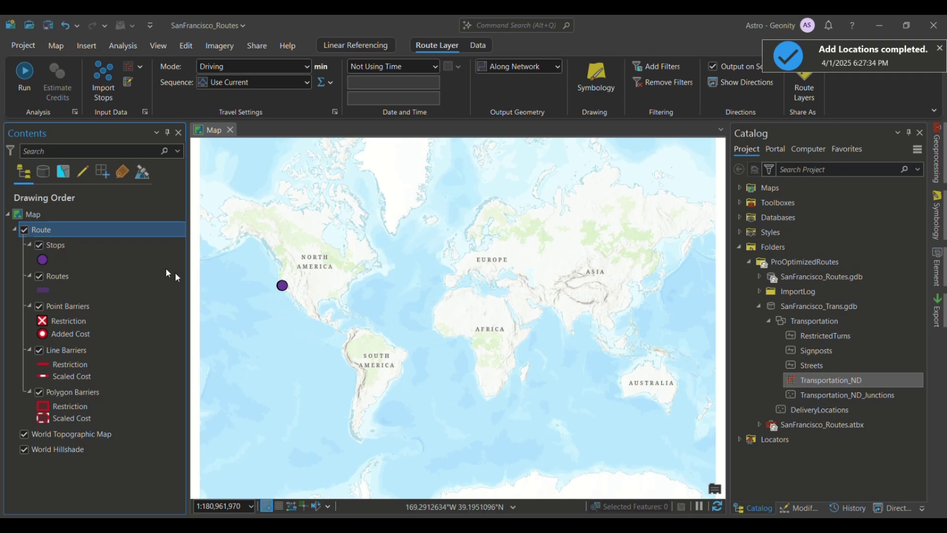
right_click(122, 239)
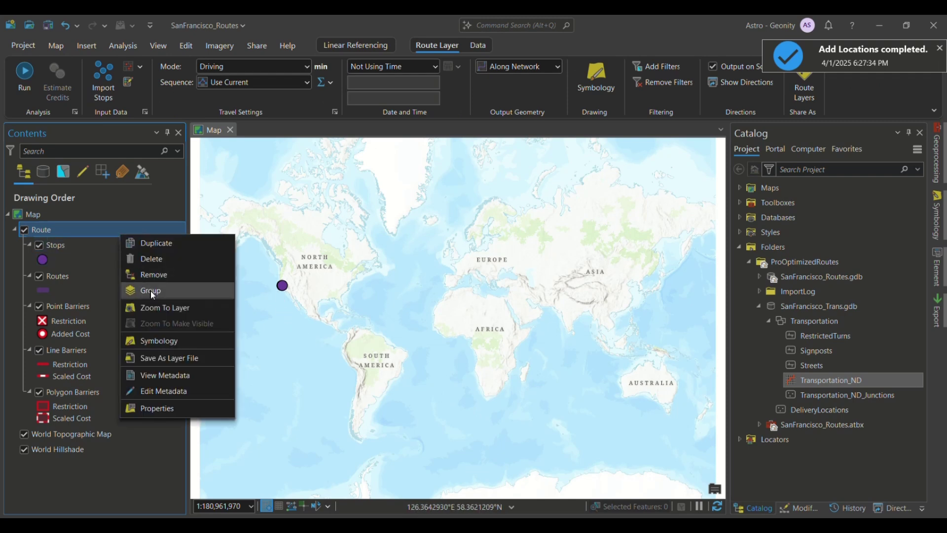
left_click(156, 307)
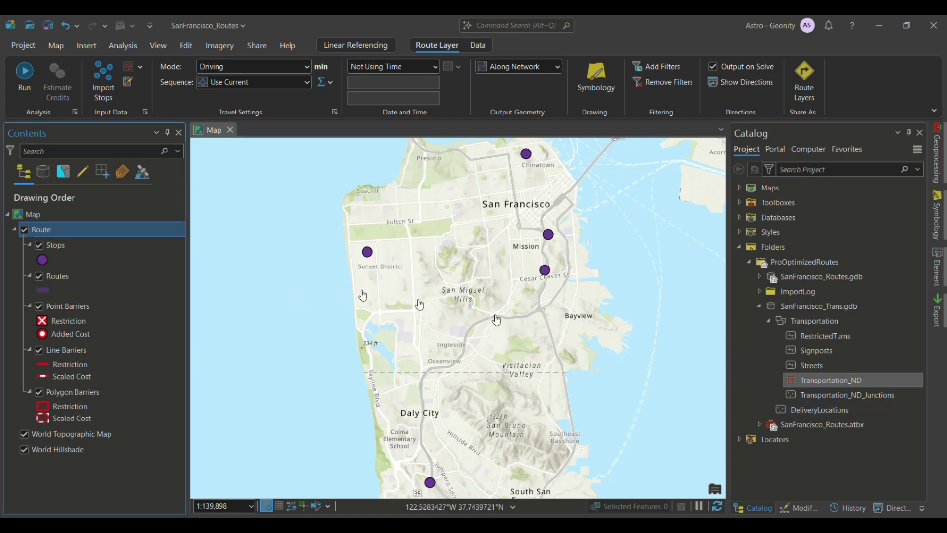
Add the Transportation_ND network dataset to the current map and zoom in on the stops.
right_click(824, 380)
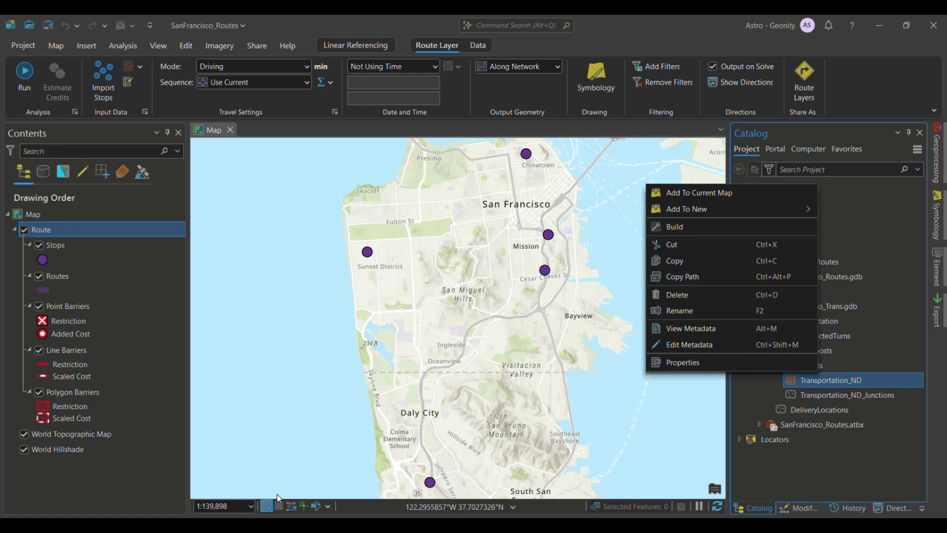
left_click(708, 193)
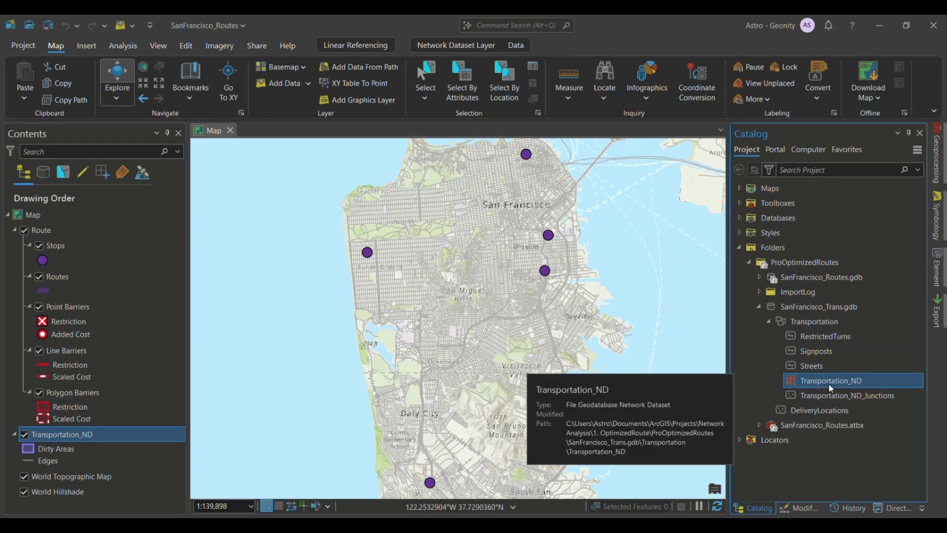
scroll(395, 273, "up", 2)
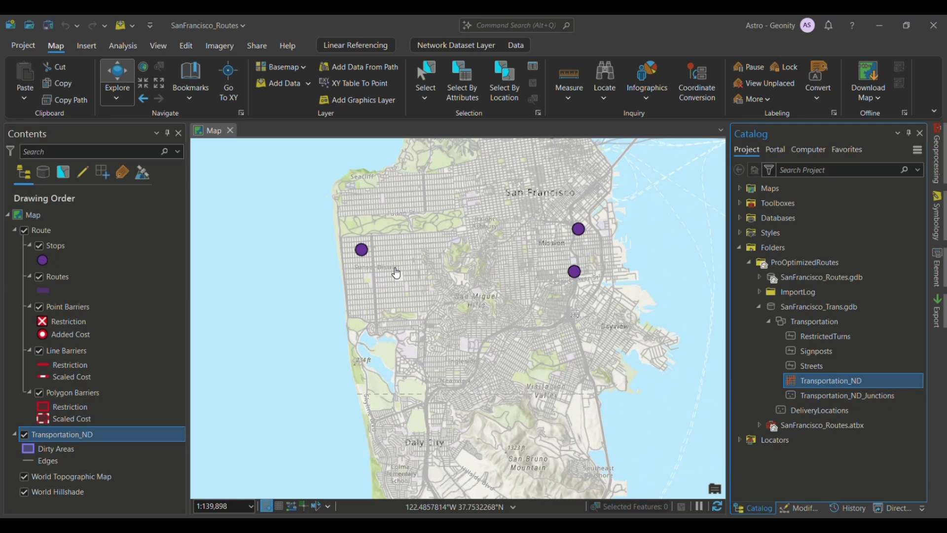
scroll(395, 273, "up", 2)
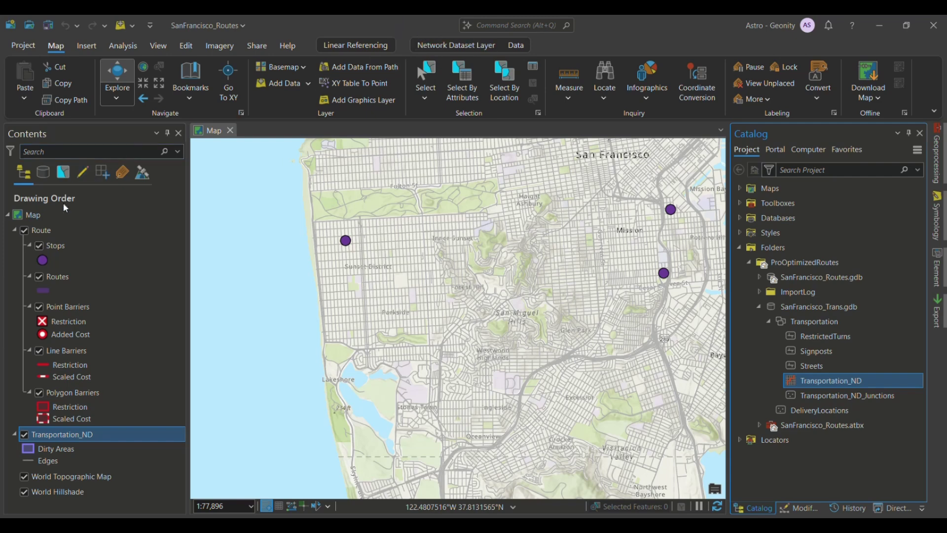
Select the Route layer and confirm Driving as its travel mode in the Route Layer settings.
left_click(122, 46)
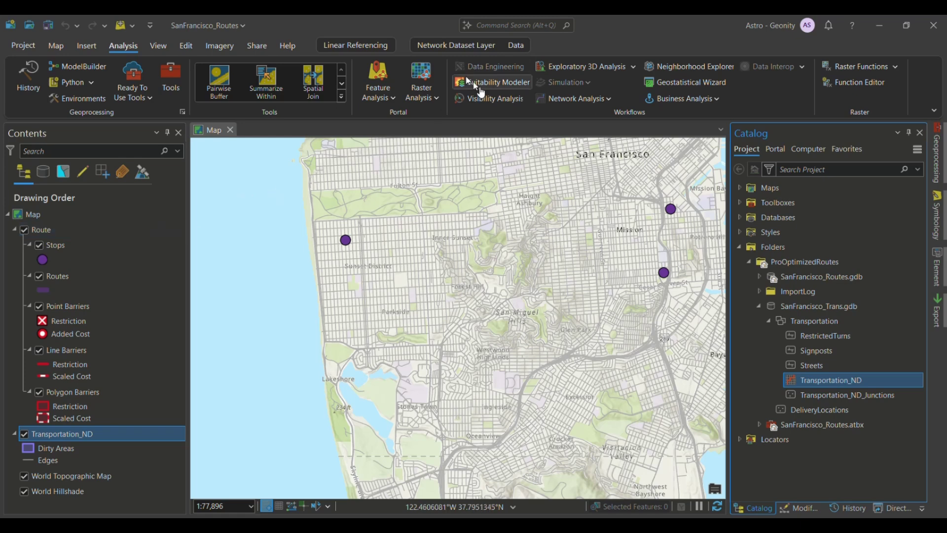
left_click(75, 230)
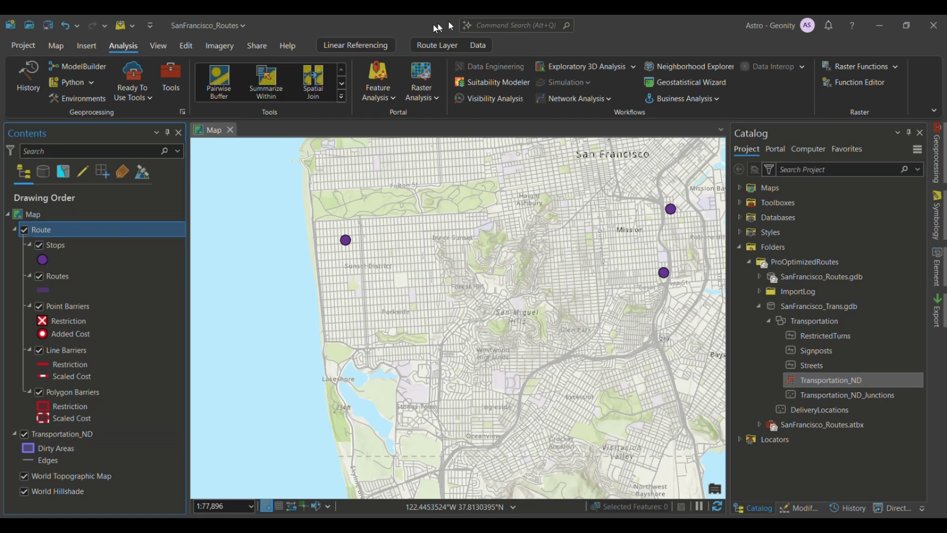
left_click(440, 48)
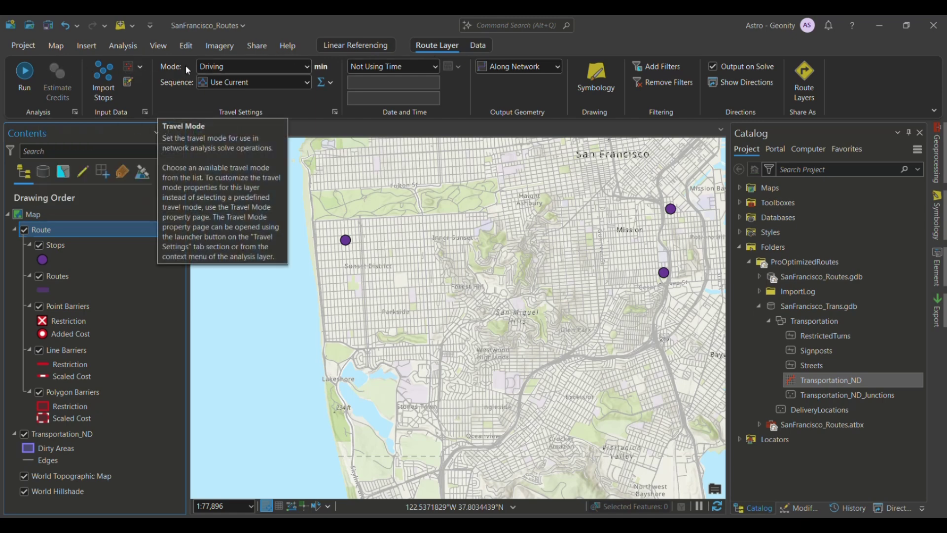
left_click(307, 67)
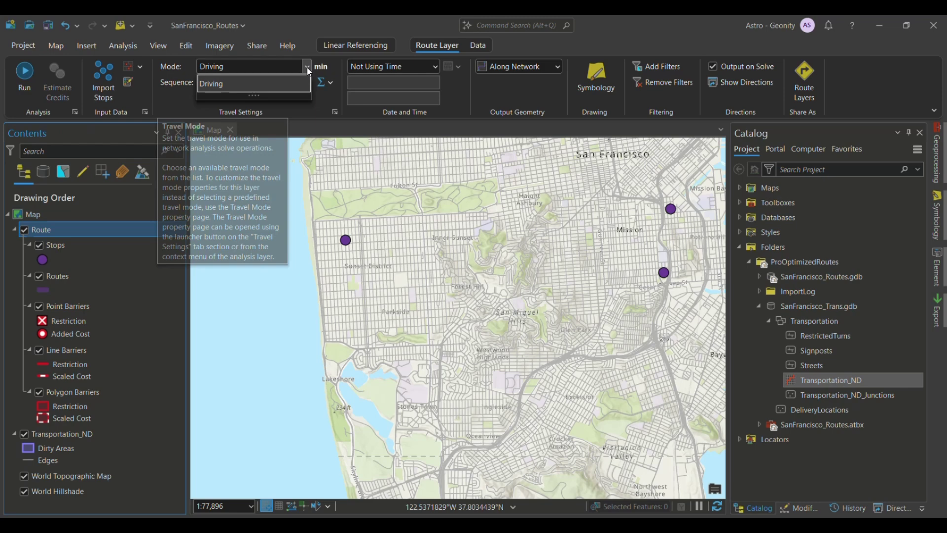
left_click(307, 67)
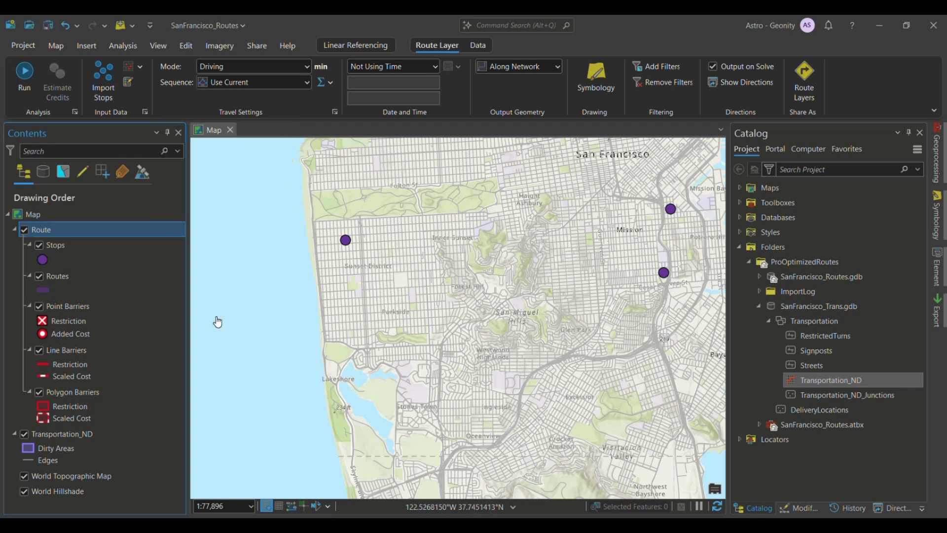
Open the Stops attribute table and enlarge the map view above it.
left_click(73, 244)
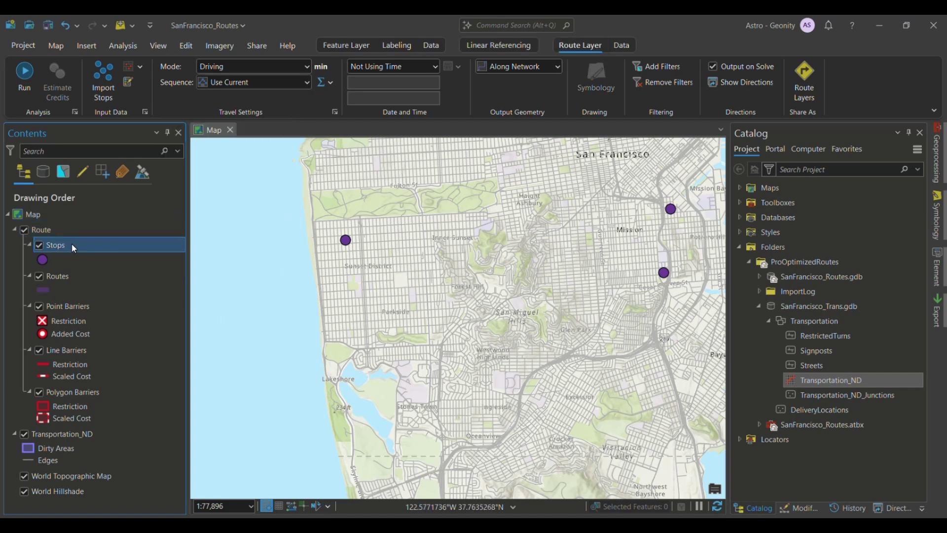
right_click(73, 246)
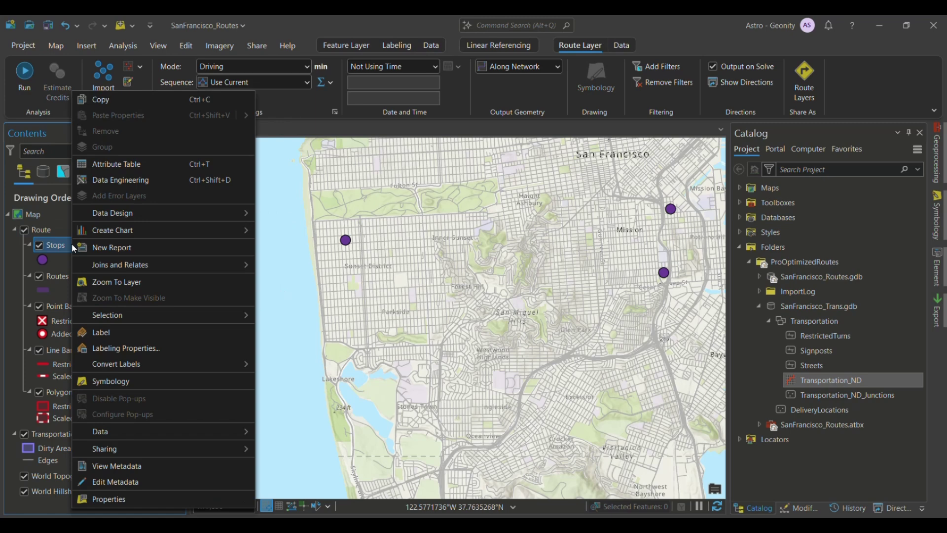
left_click(115, 162)
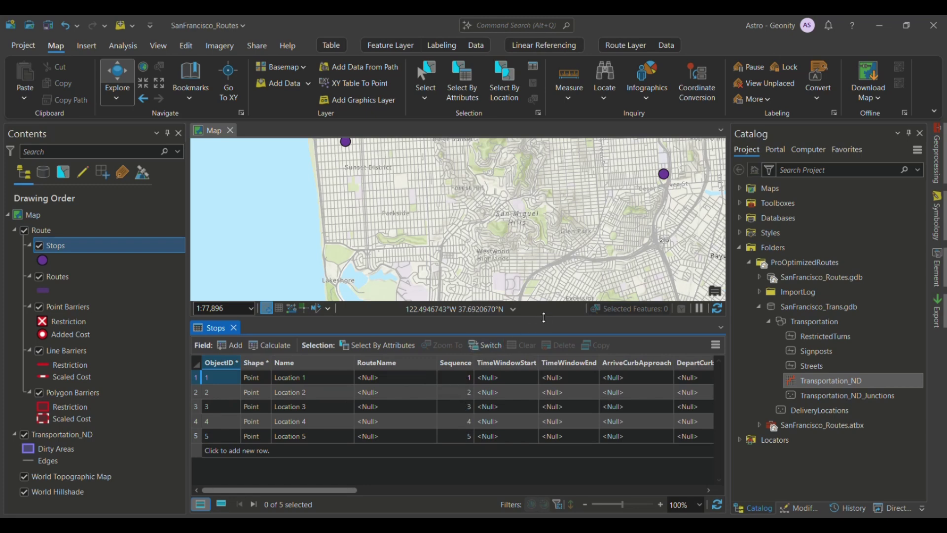
left_click_drag(544, 317, 544, 359)
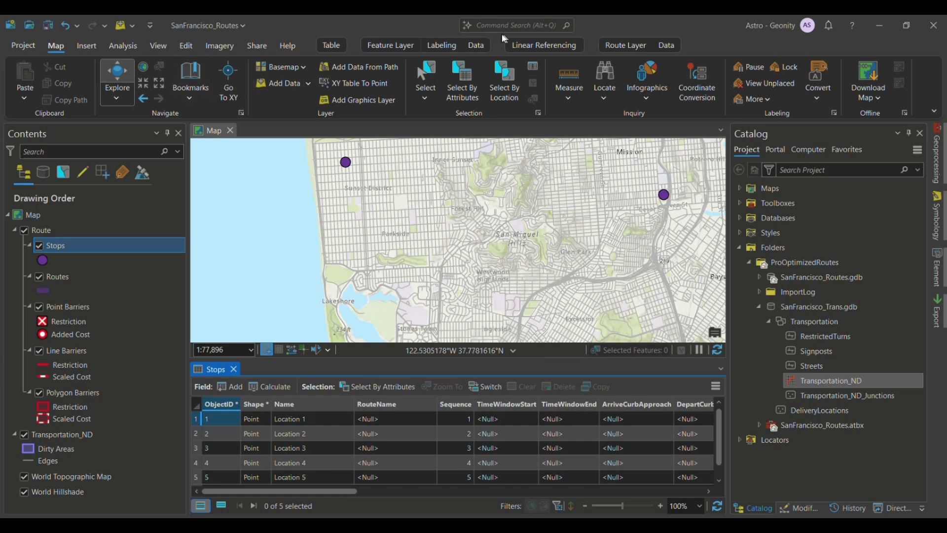
left_click(611, 47)
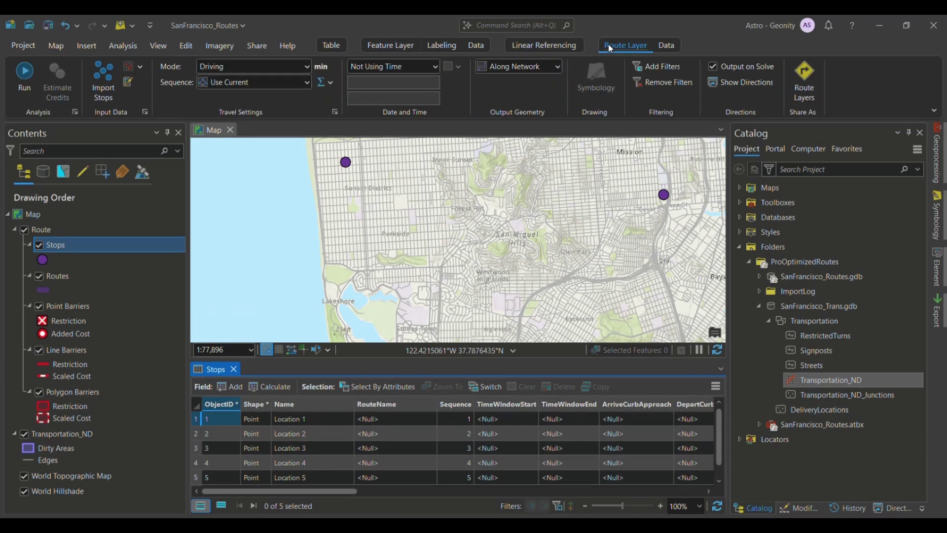
Solve the route through the five stops and zoom to the Stops layer to see it.
left_click(27, 76)
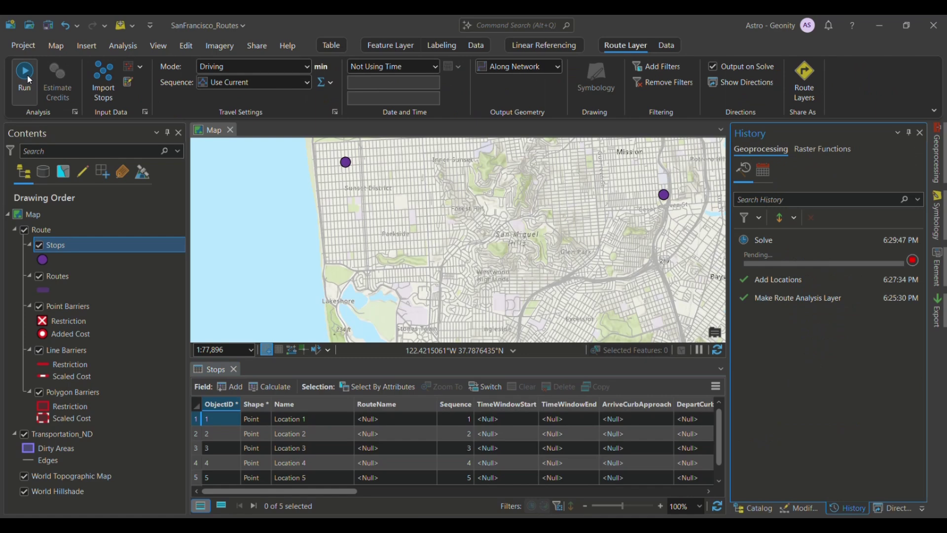
scroll(348, 249, "down", 2)
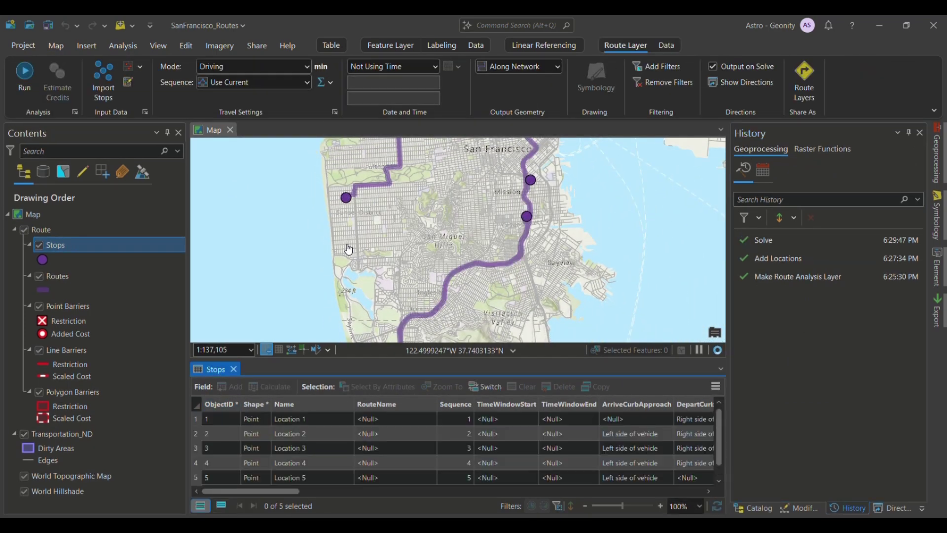
right_click(158, 245)
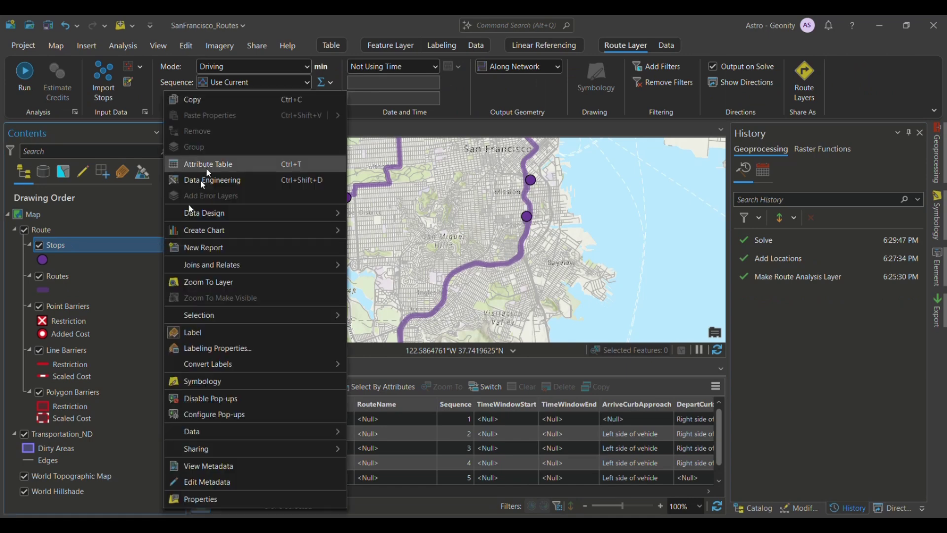
left_click(219, 276)
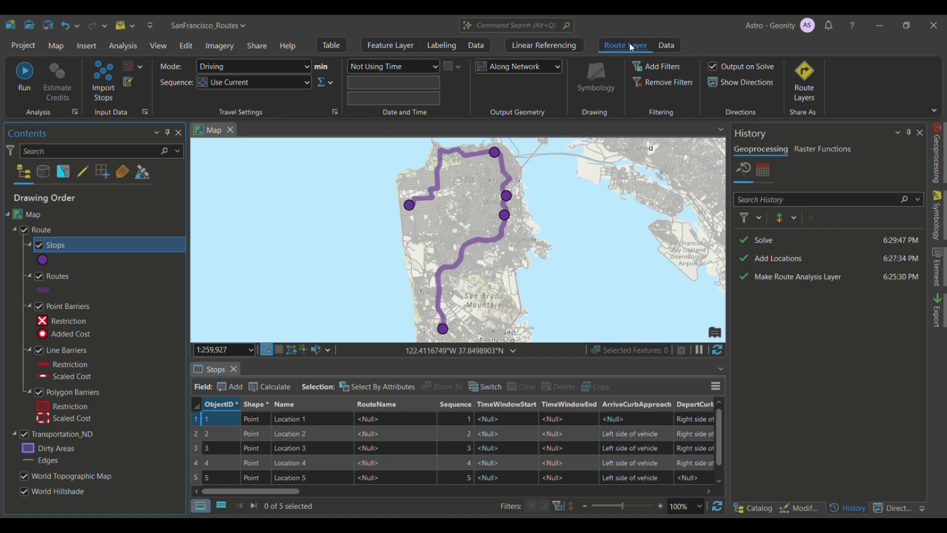
Review the solved route's turn-by-turn directions, then open the stop Sequence choices.
left_click(727, 87)
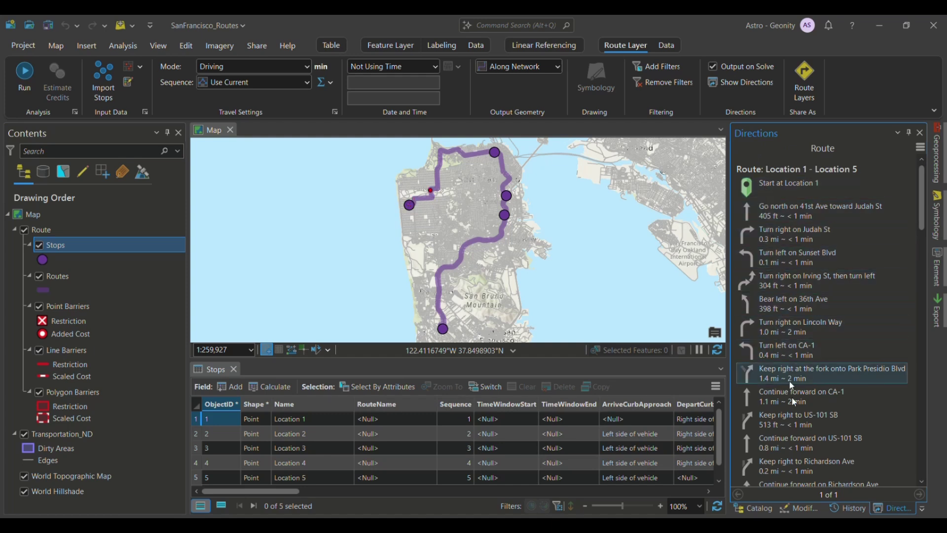
scroll(798, 439, "down", 10)
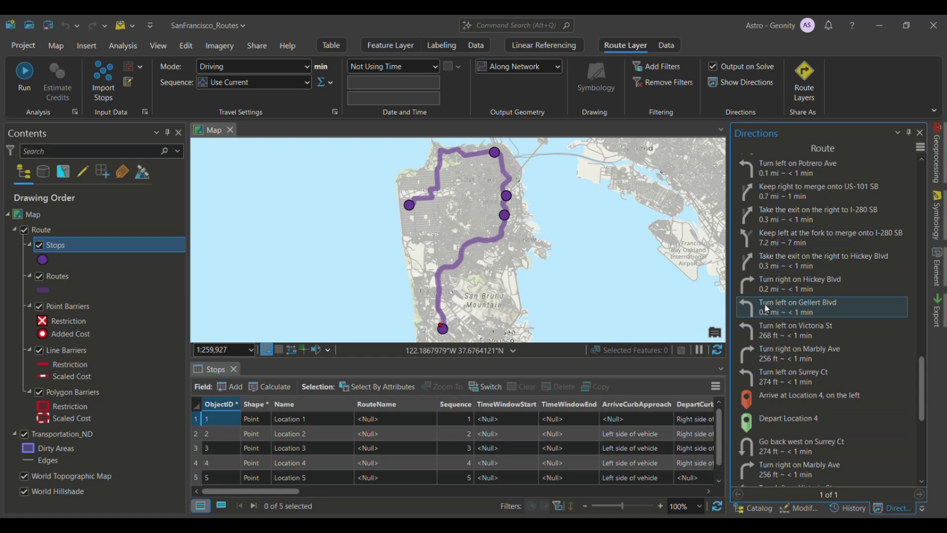
scroll(765, 303, "up", 15)
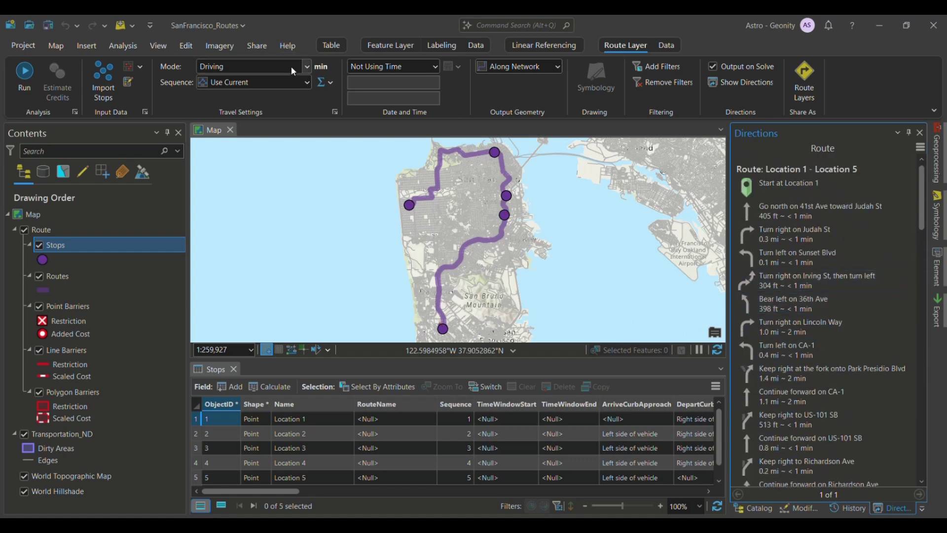
left_click(307, 83)
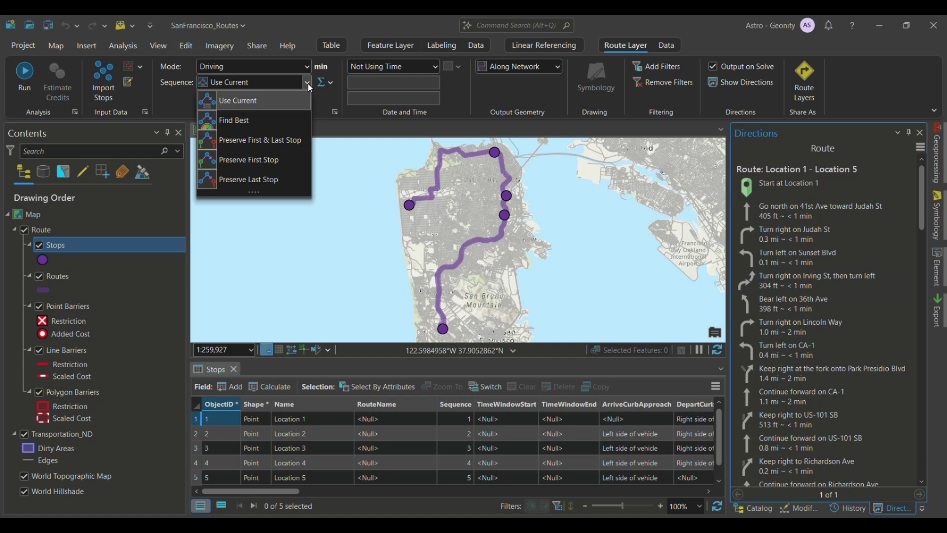
Switch stop sequencing to Find Best and re-solve the route with the optimized order.
left_click(280, 121)
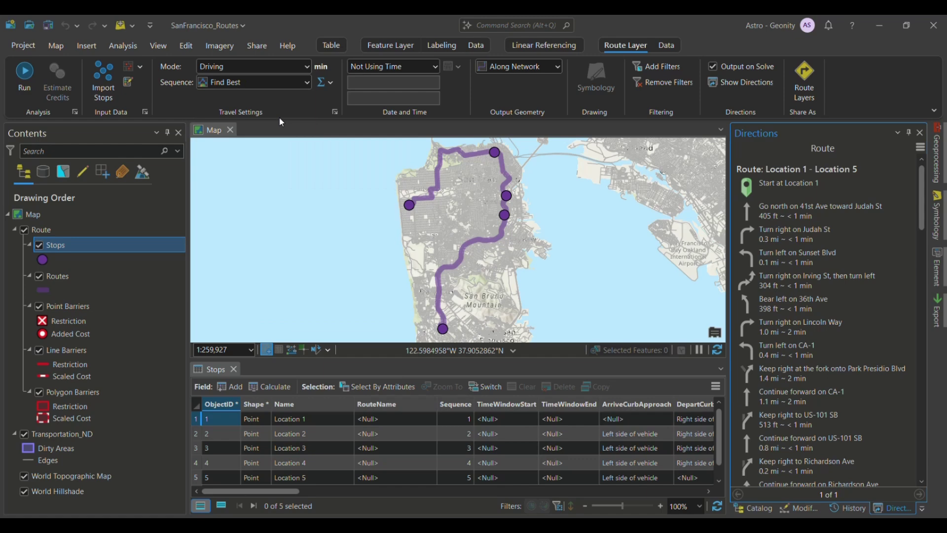
left_click(25, 77)
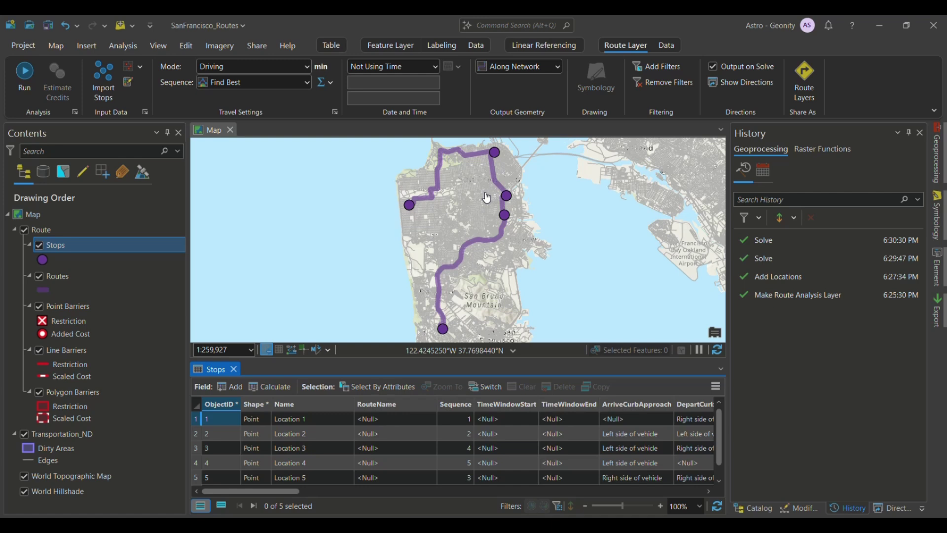
Show directions for the optimized route and zoom to steps like Bear left on 36th Ave and Location 3.
left_click(761, 87)
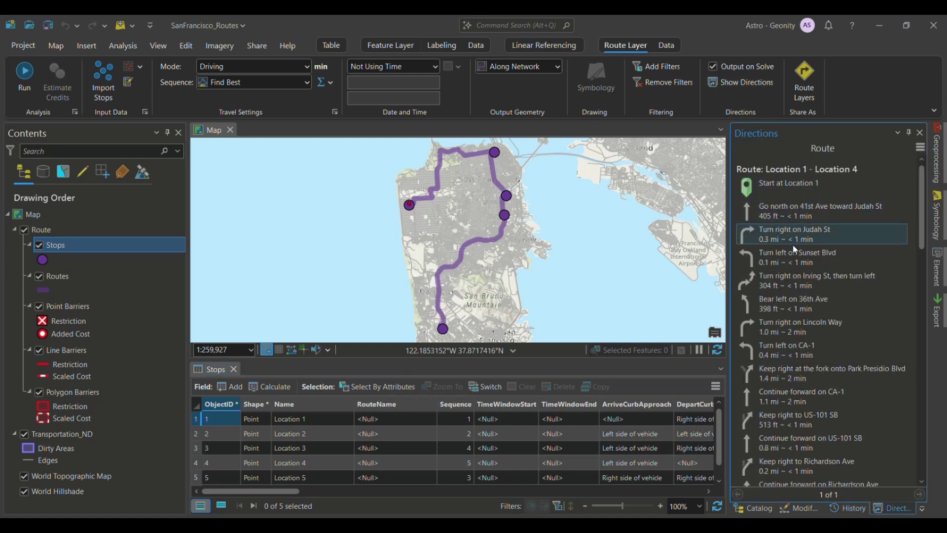
left_click(788, 188)
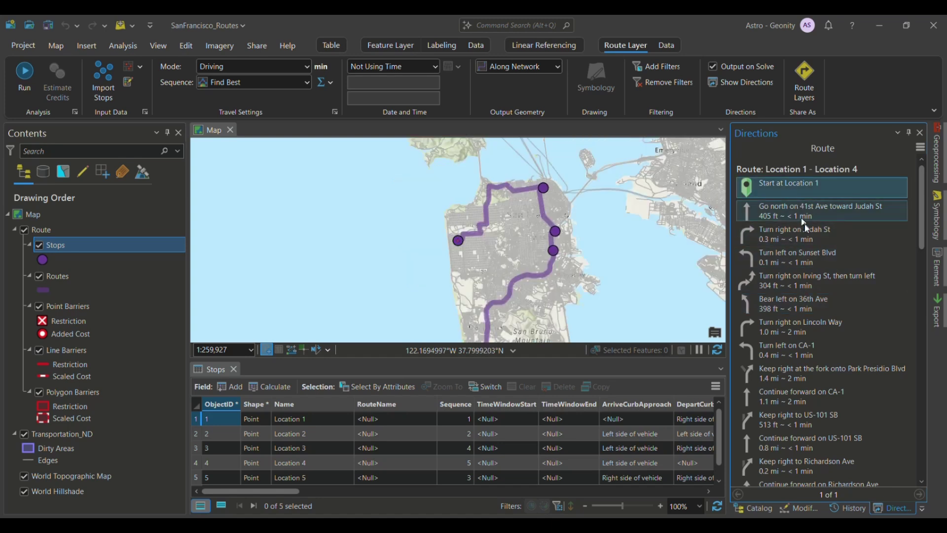
left_click(797, 306)
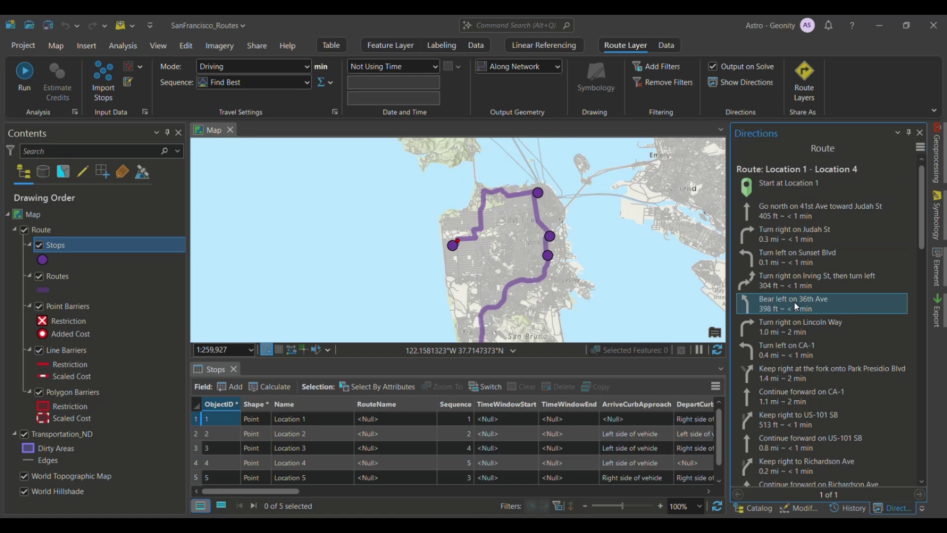
scroll(794, 306, "down", 15)
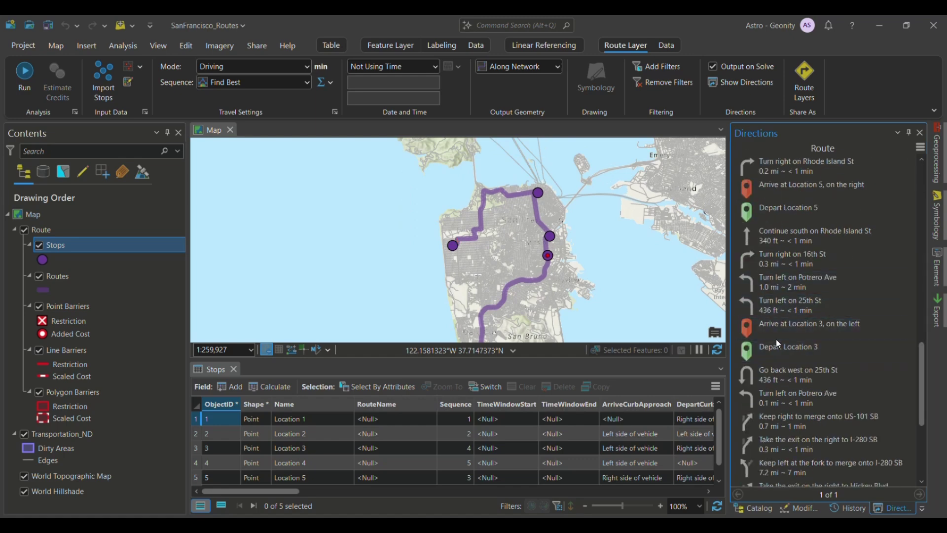
left_click(776, 328)
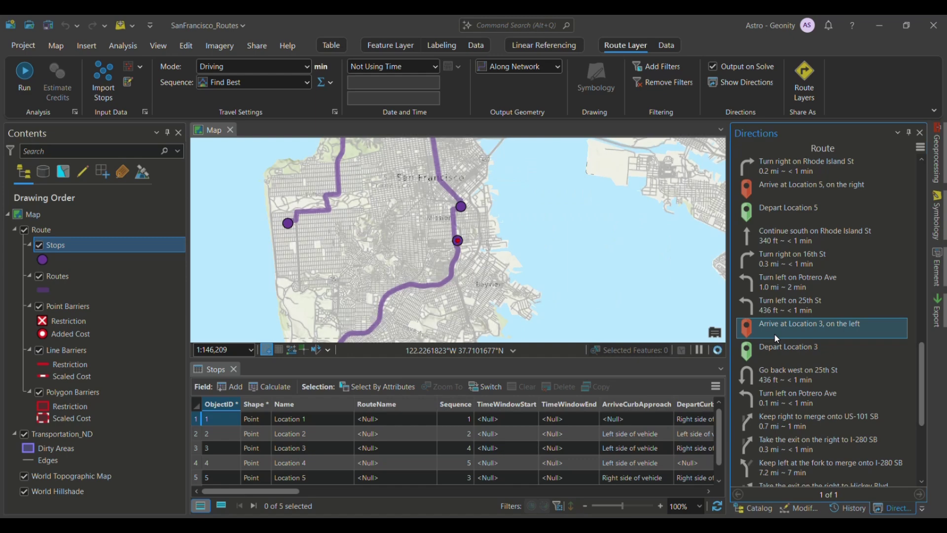
scroll(786, 415, "down", 5)
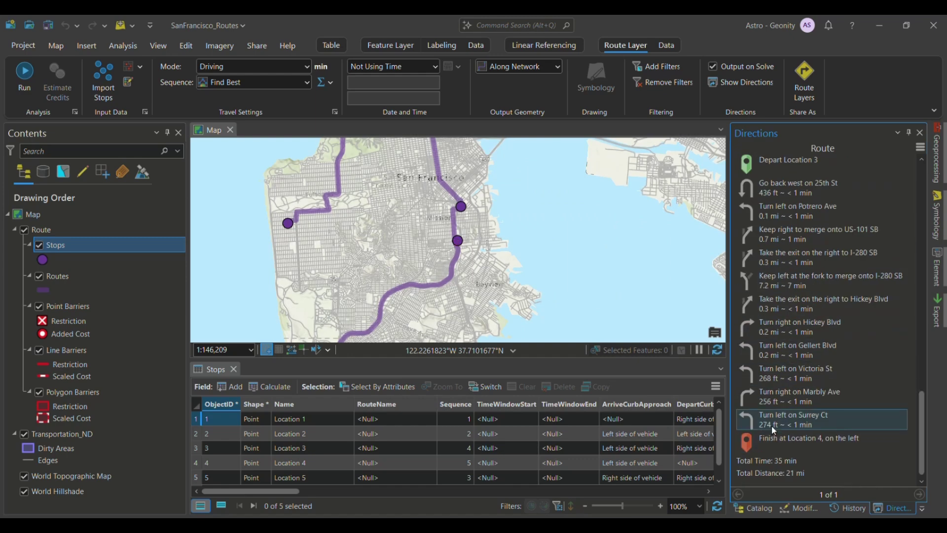
left_click(772, 426)
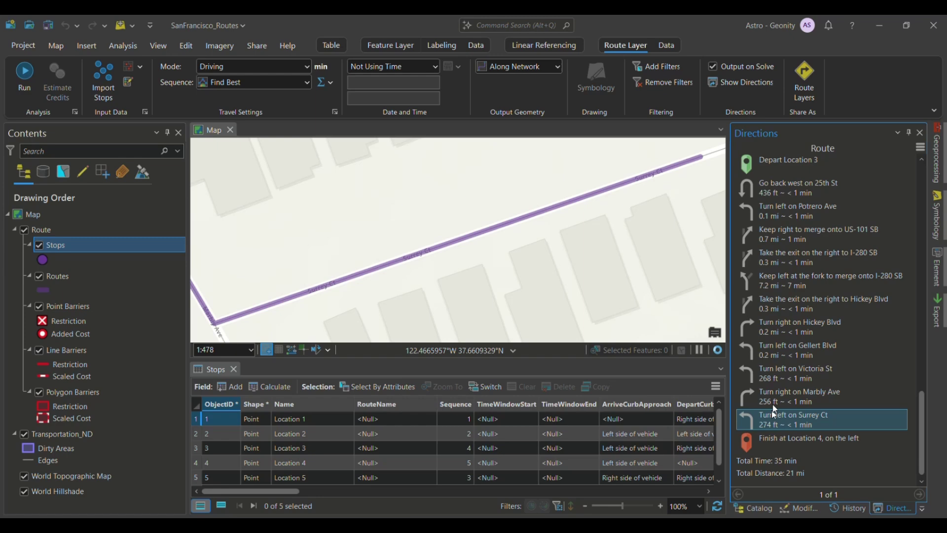
scroll(773, 409, "up", 10)
scroll(775, 407, "up", 5)
left_click(771, 179)
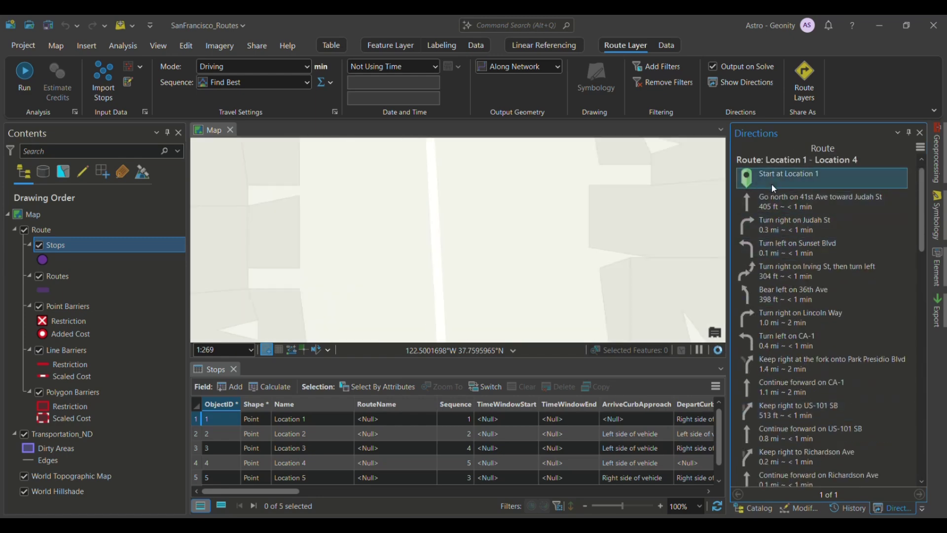
Zoom back to all stops, highlight early steps like Go north on 41st Ave, then show Analysis tools.
left_click(92, 249)
right_click(92, 249)
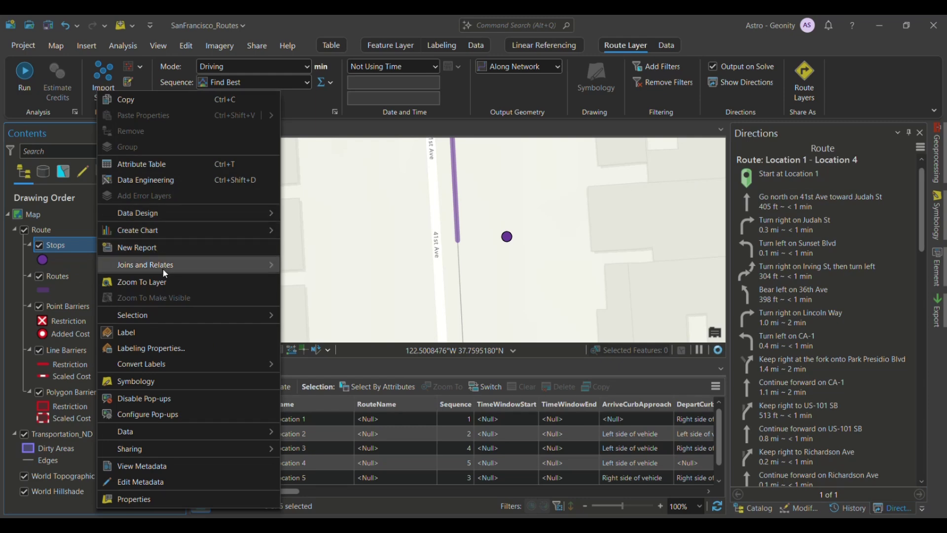
left_click(167, 281)
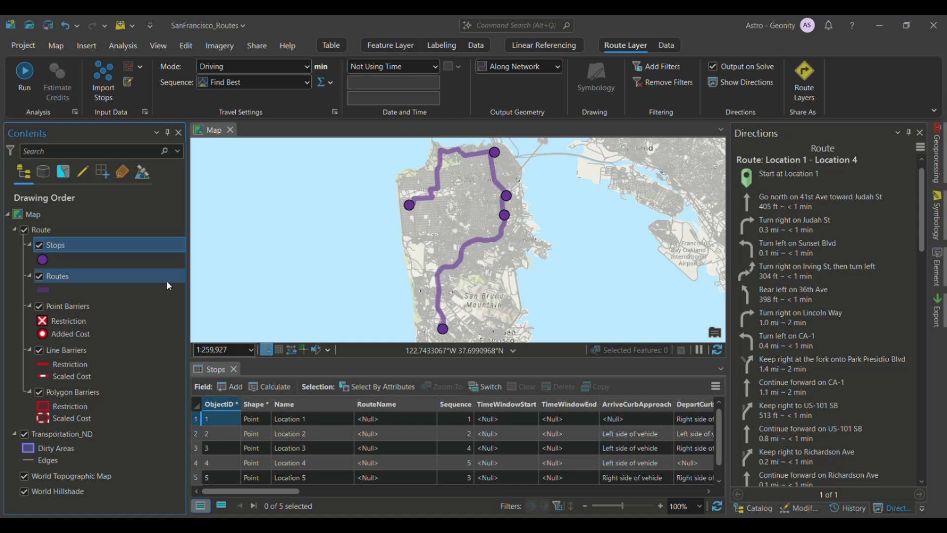
left_click(816, 222)
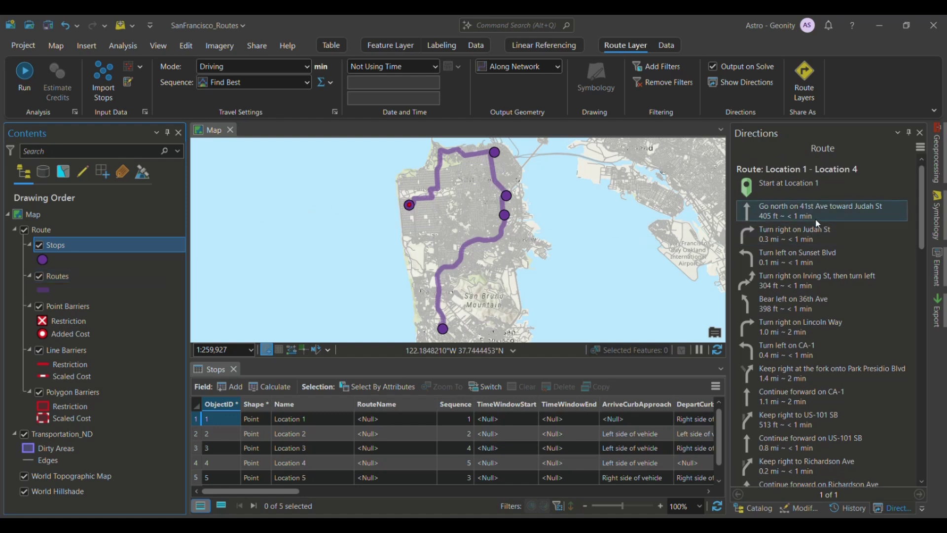
left_click(801, 188)
left_click(798, 210)
left_click(796, 232)
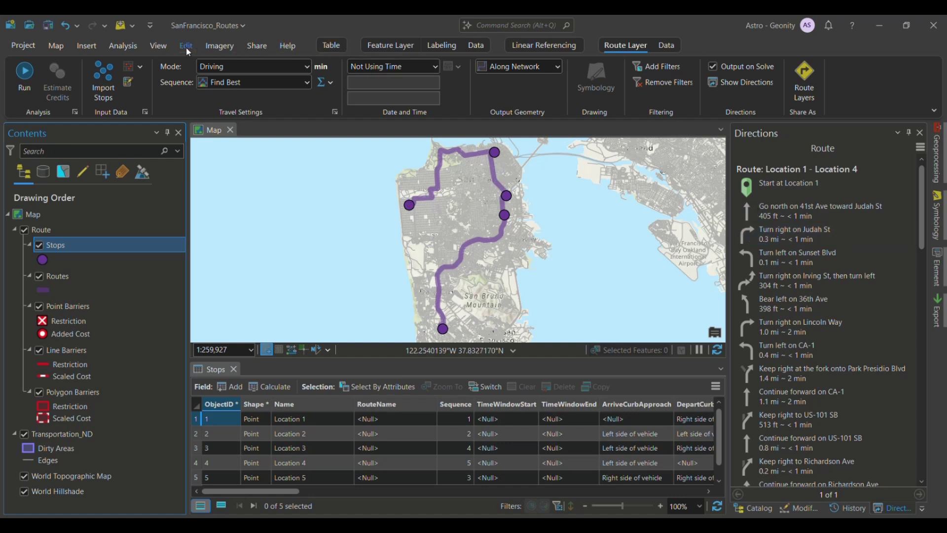
left_click(132, 49)
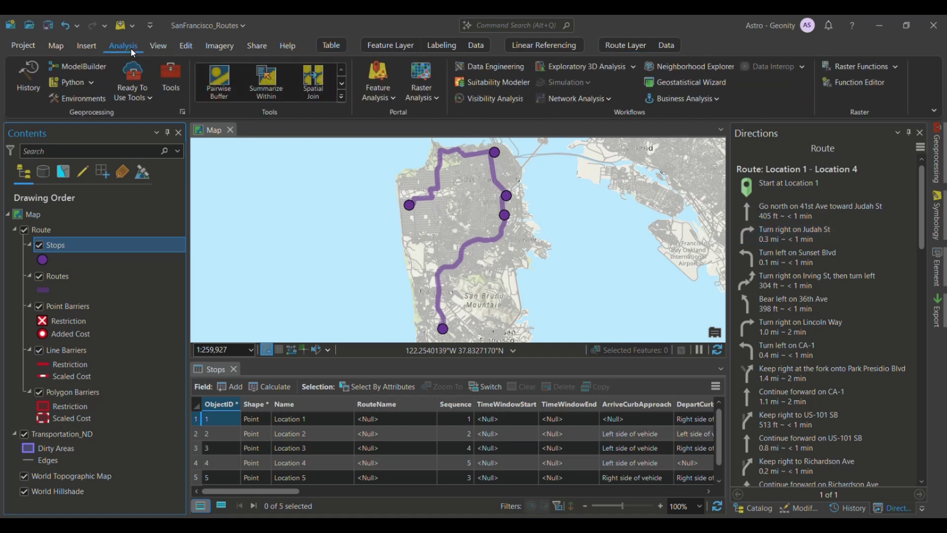